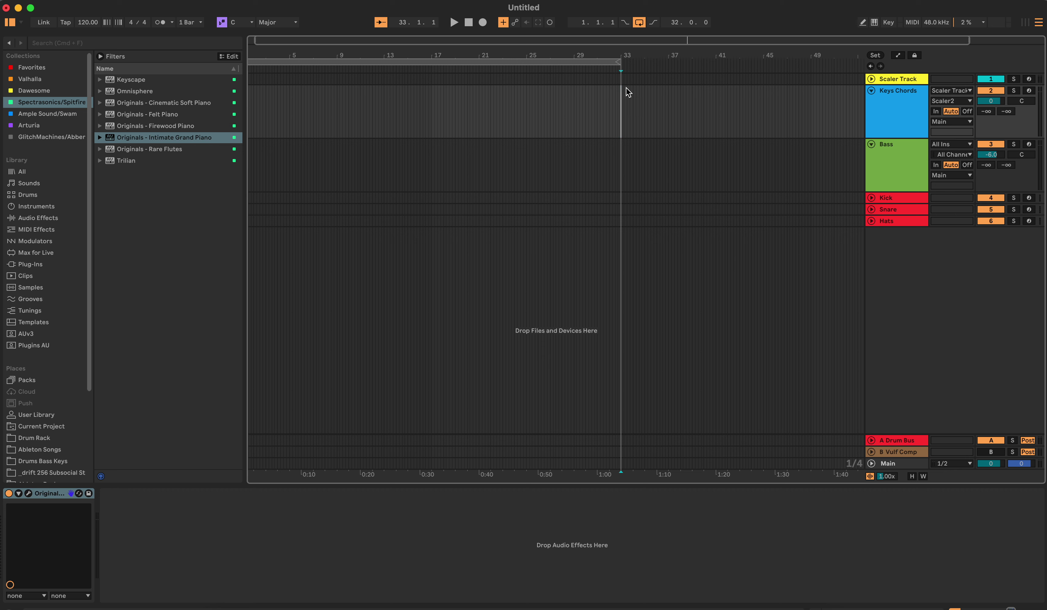
# Go to Drums Bass Keys under Places and expand the Boozed Up Drum Loops folder
pyautogui.scroll(-1, 47, 398)
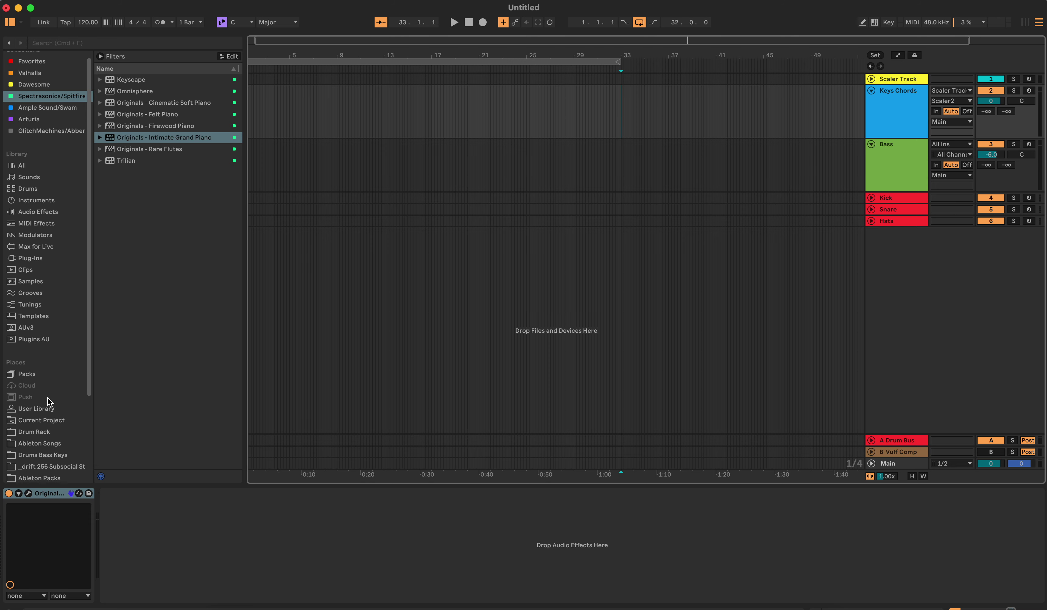
pyautogui.scroll(-5, 47, 397)
pyautogui.click(40, 348)
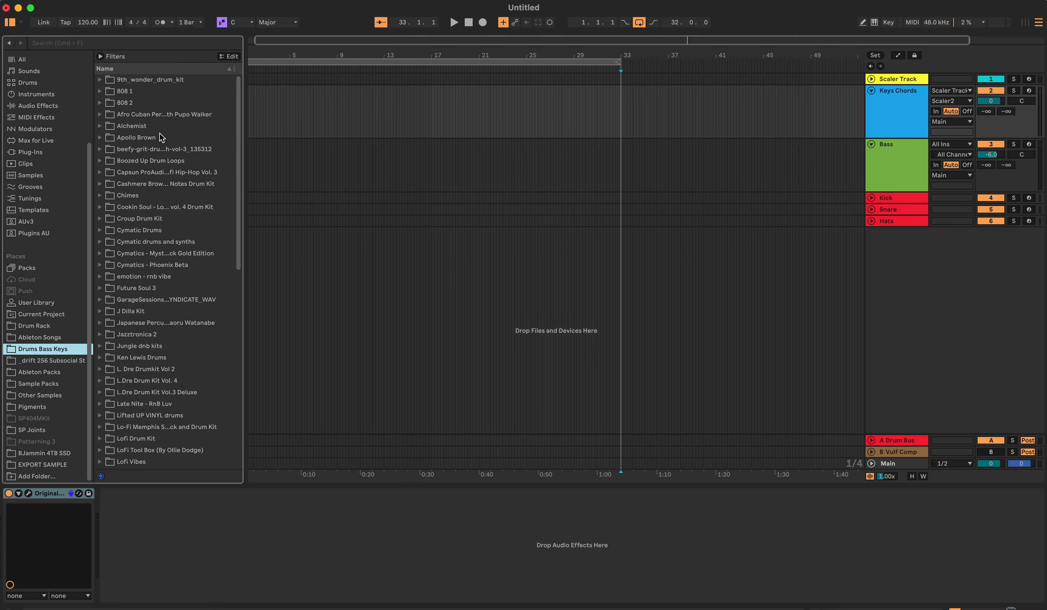
pyautogui.scroll(-5, 159, 133)
pyautogui.scroll(3, 117, 146)
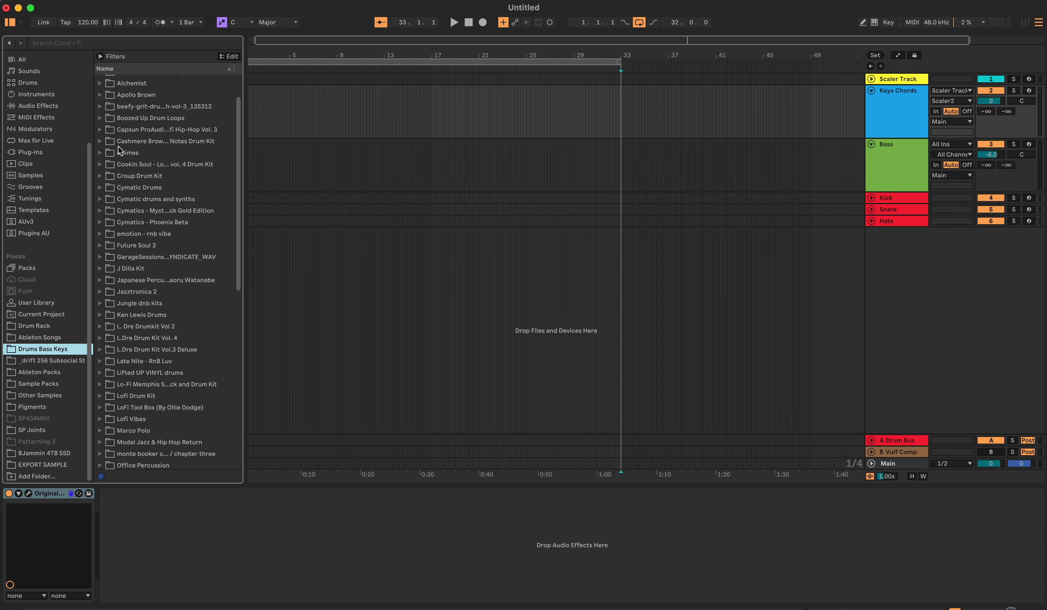
pyautogui.click(100, 119)
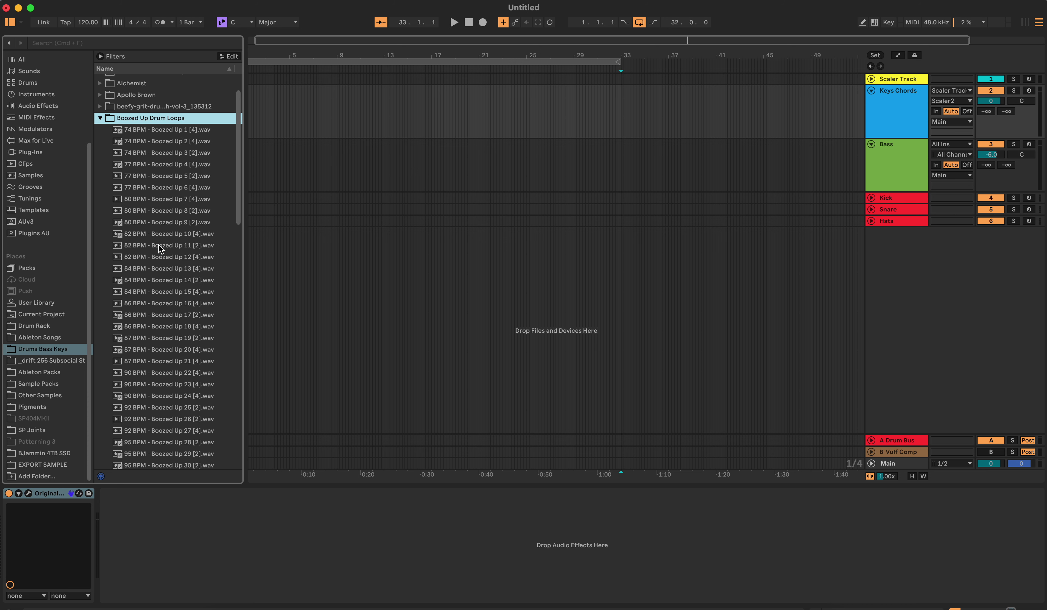
# Audition Boozed Up loops 10 through 23, at 82–90 BPM
pyautogui.click(154, 235)
pyautogui.click(157, 257)
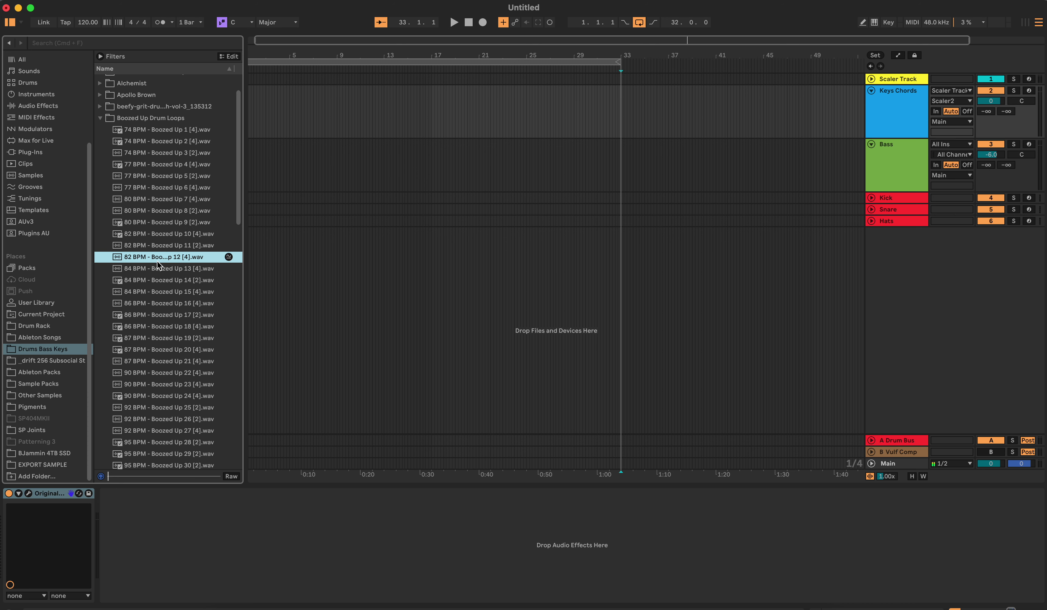
pyautogui.click(169, 292)
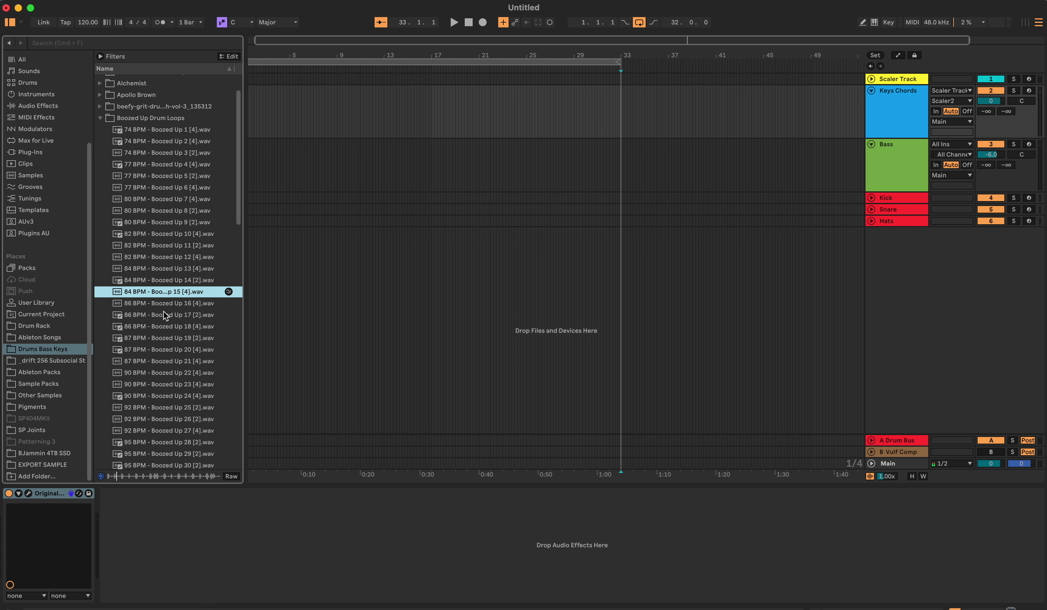
pyautogui.click(166, 303)
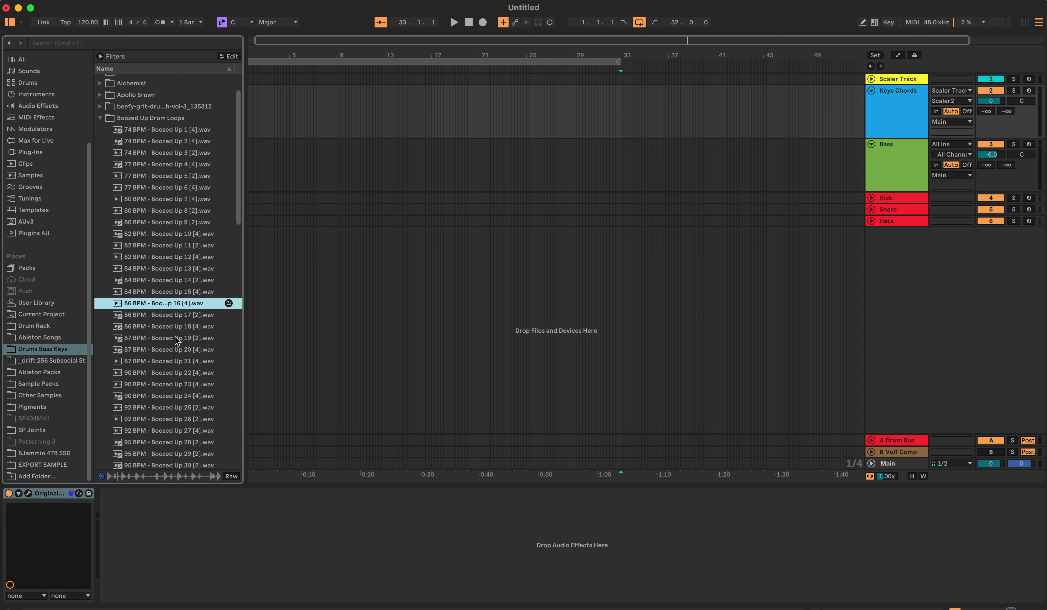
pyautogui.click(167, 337)
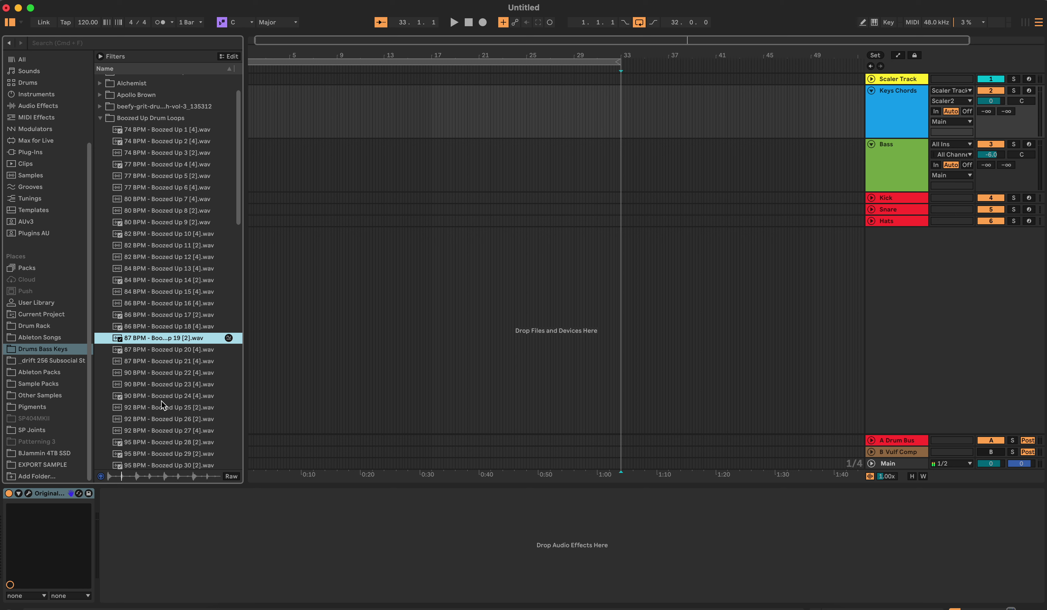
pyautogui.press('Down')
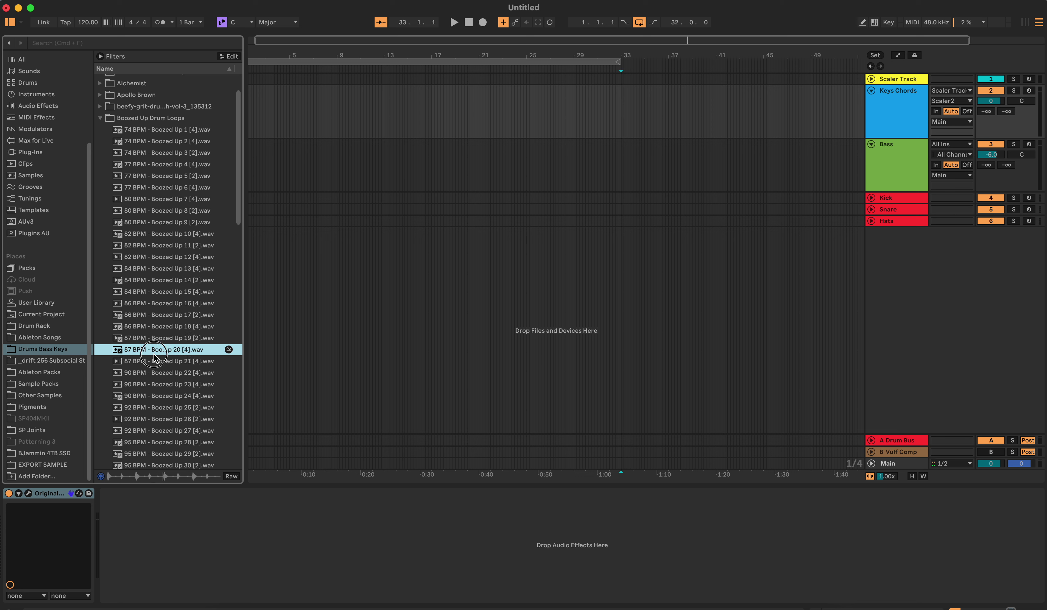
pyautogui.press('Down')
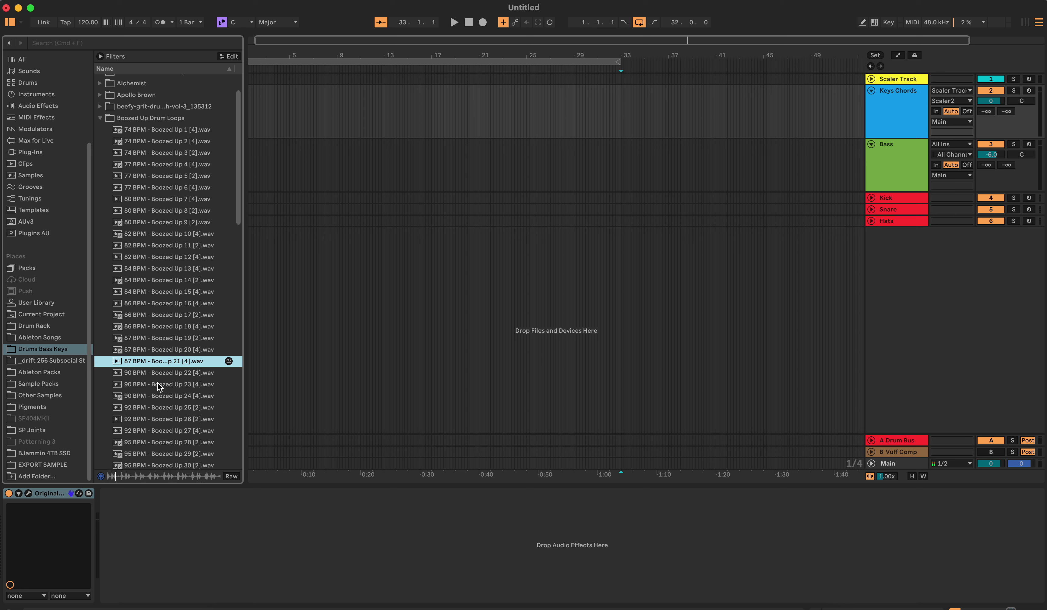
pyautogui.press('Down')
pyautogui.press('Down')
# Audition Boozed Up loops 12 back down to 3, at 82–74 BPM
pyautogui.click(153, 258)
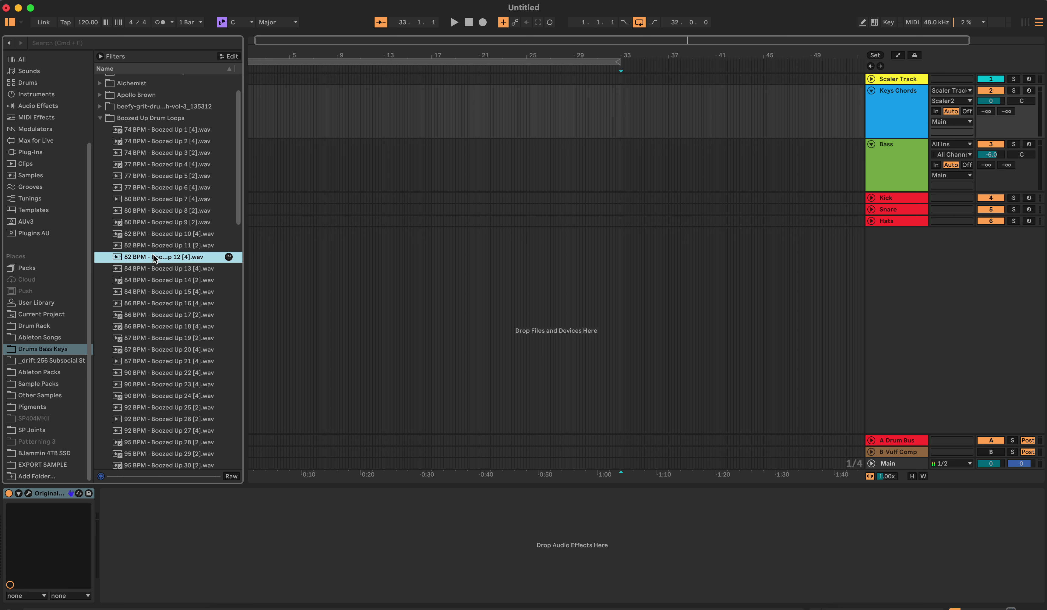
pyautogui.click(148, 245)
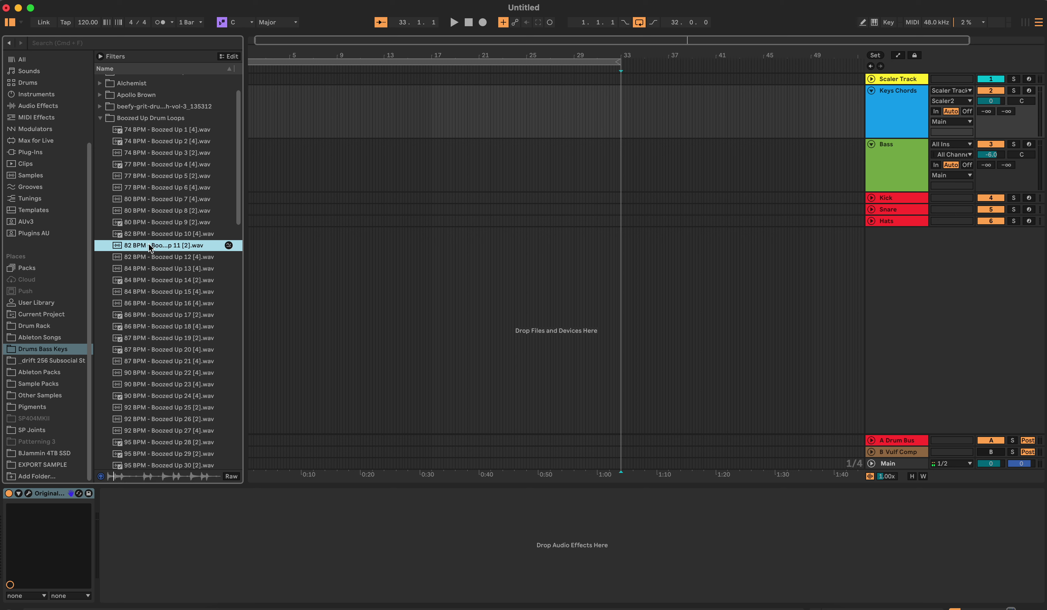
pyautogui.click(148, 234)
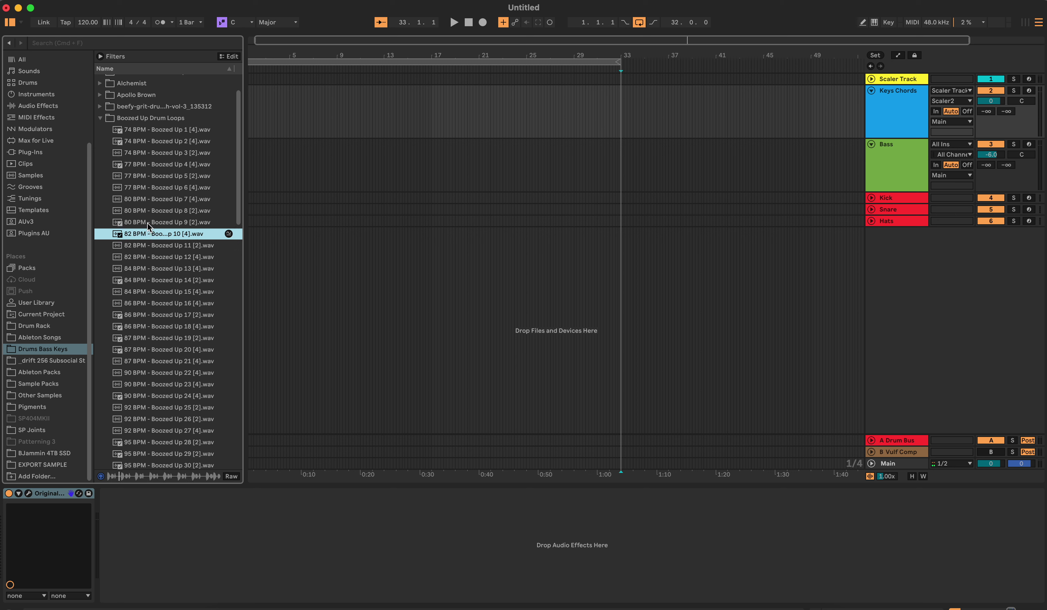
pyautogui.click(147, 223)
pyautogui.click(147, 211)
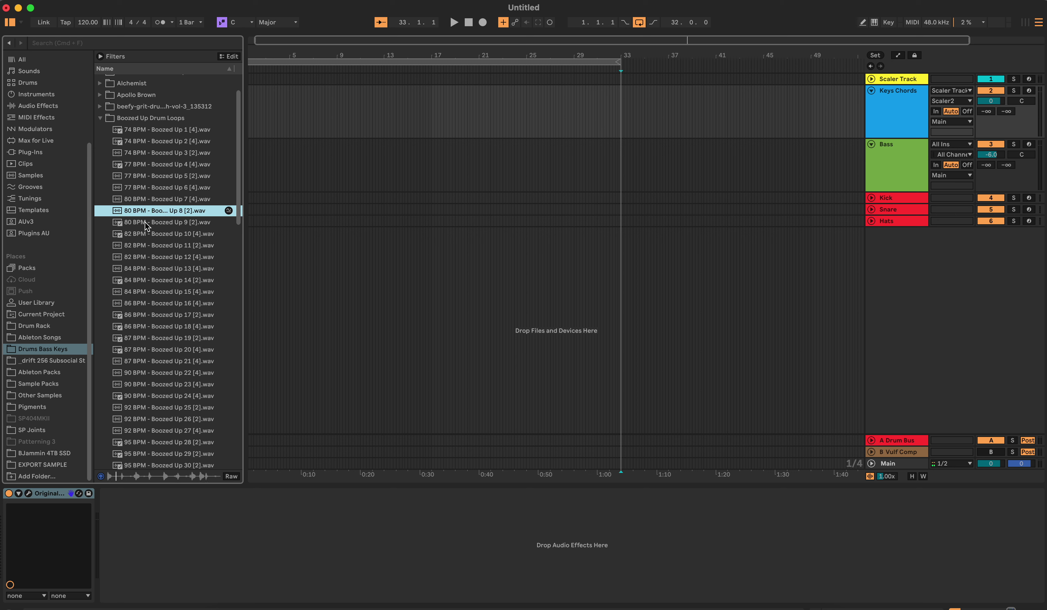
pyautogui.click(145, 199)
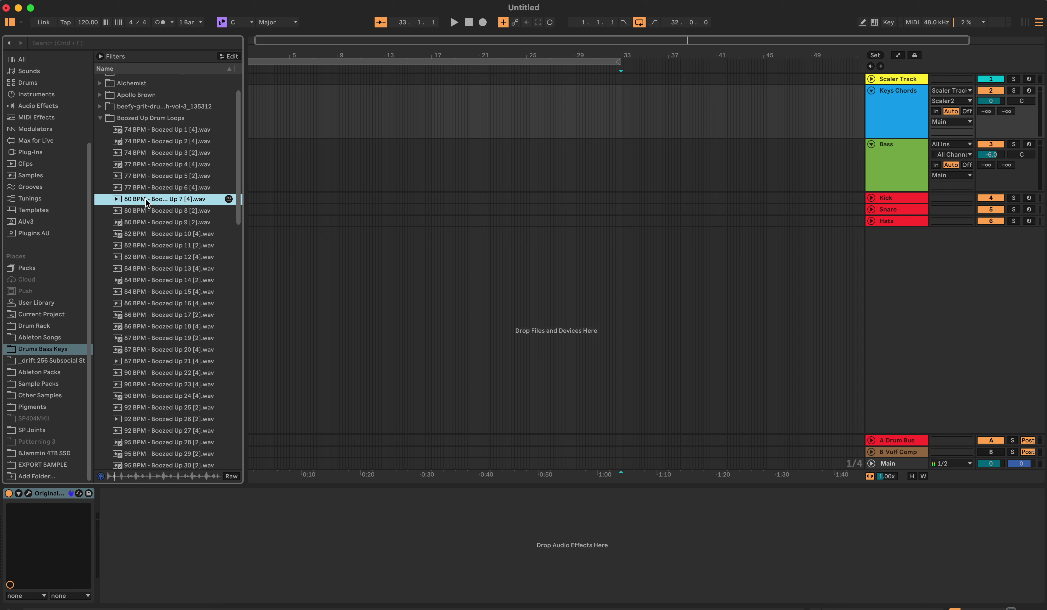
pyautogui.click(144, 189)
pyautogui.click(141, 176)
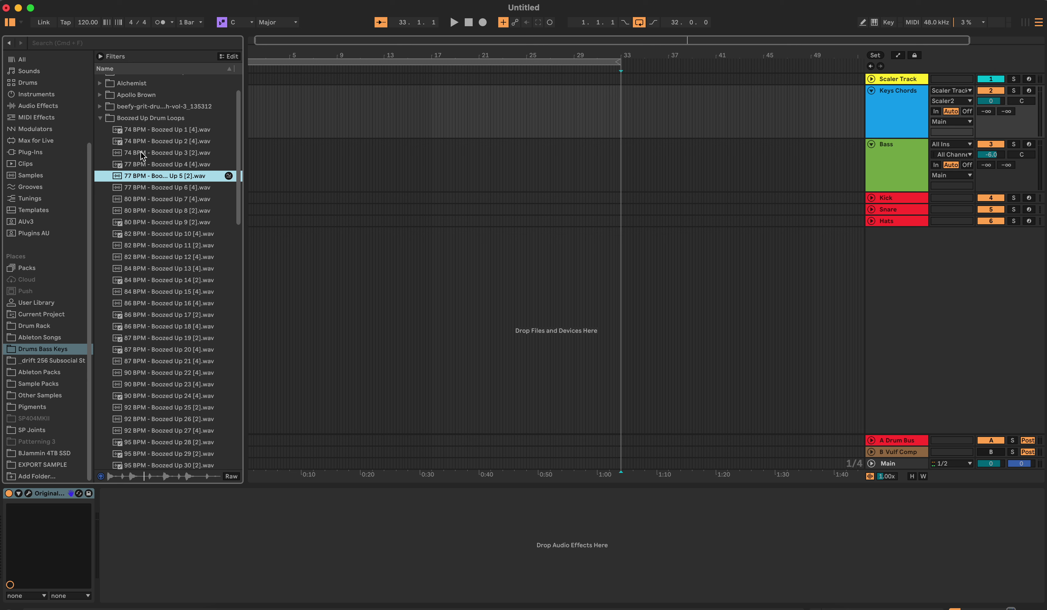
pyautogui.click(145, 166)
pyautogui.click(145, 154)
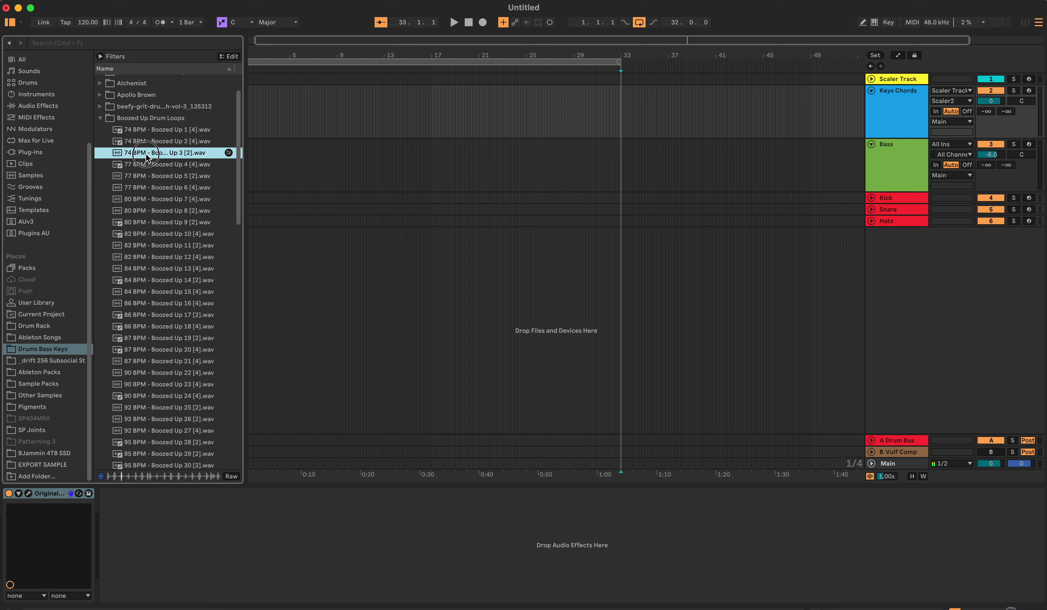
# Audition loops 17, 27 and 29, then settle on the 92 BPM Boozed Up 26 loop
pyautogui.click(160, 313)
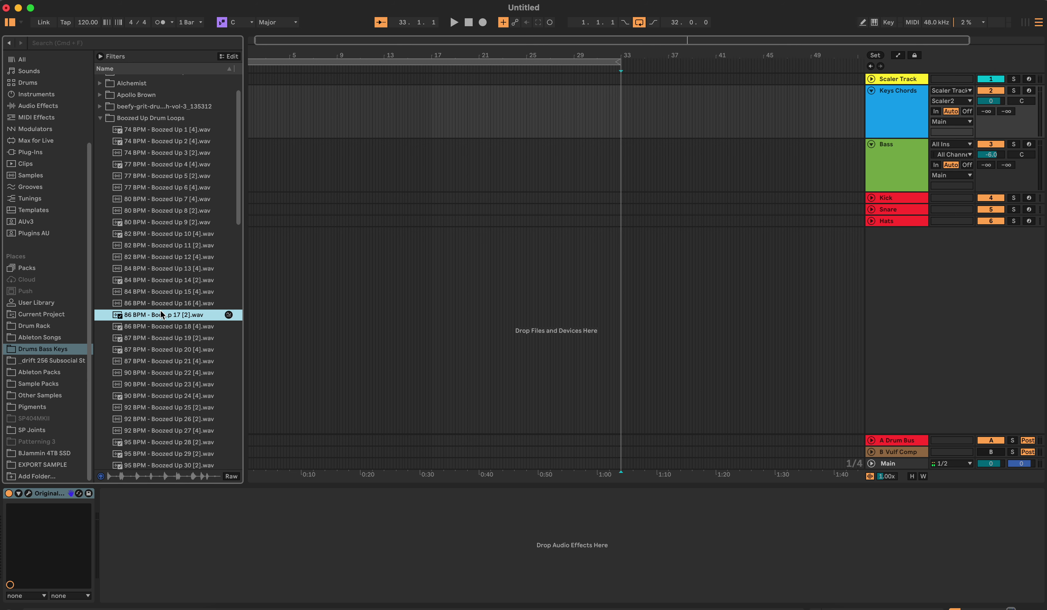
pyautogui.click(180, 431)
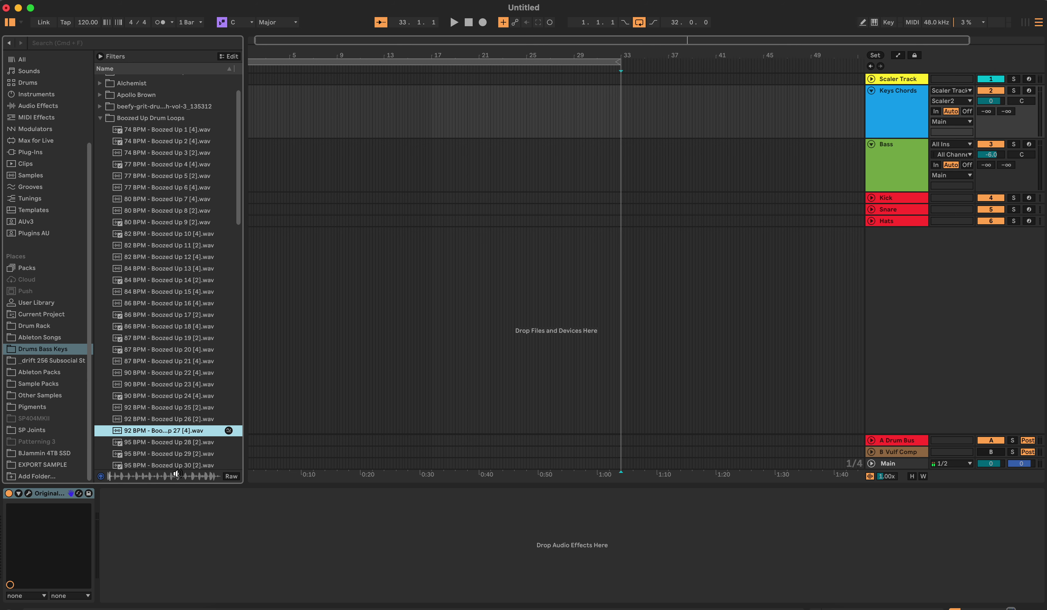
pyautogui.click(168, 454)
pyautogui.click(160, 434)
pyautogui.click(150, 418)
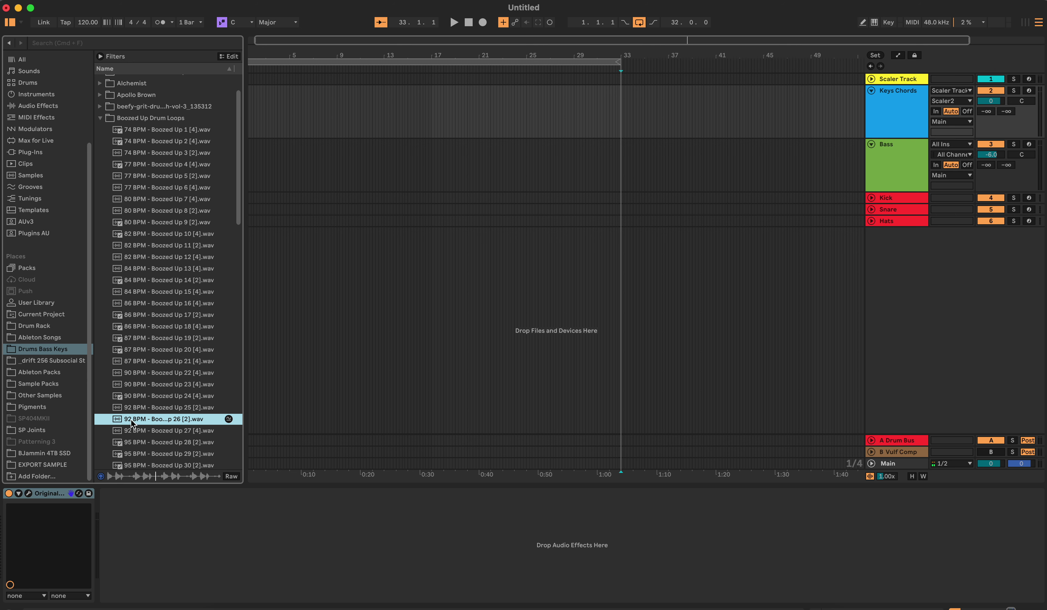
# Put the Boozed Up 26 loop at bar 1 on a new track, set tempo 92, and duplicate it
pyautogui.moveTo(132, 420)
pyautogui.mouseDown()
pyautogui.moveTo(229, 421)
pyautogui.moveTo(304, 274)
pyautogui.moveTo(253, 254)
pyautogui.mouseUp()
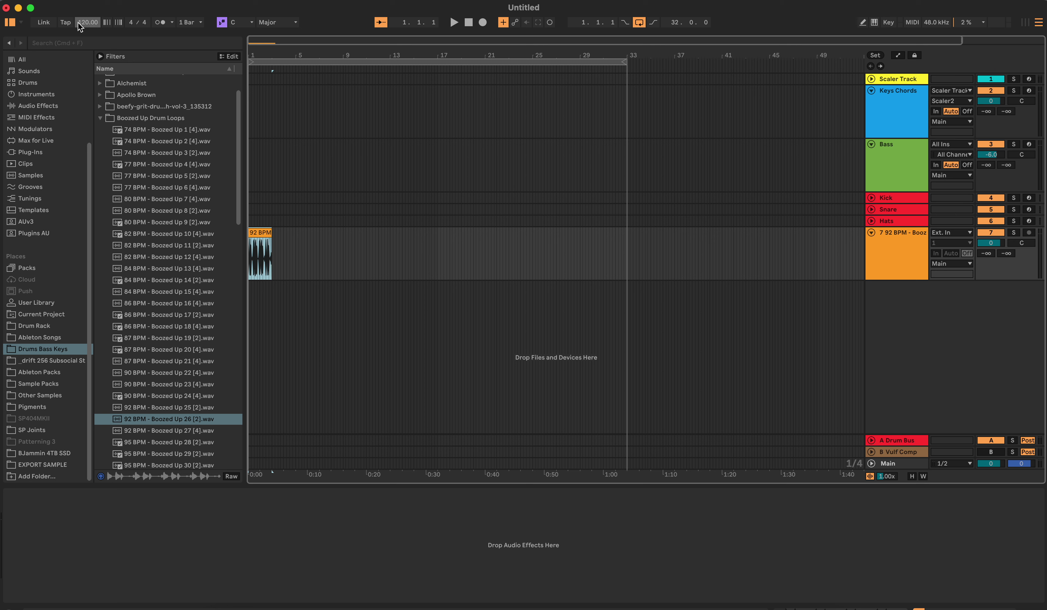
pyautogui.moveTo(78, 21)
pyautogui.mouseDown()
pyautogui.moveTo(78, 34)
pyautogui.moveTo(80, 25)
pyautogui.mouseUp()
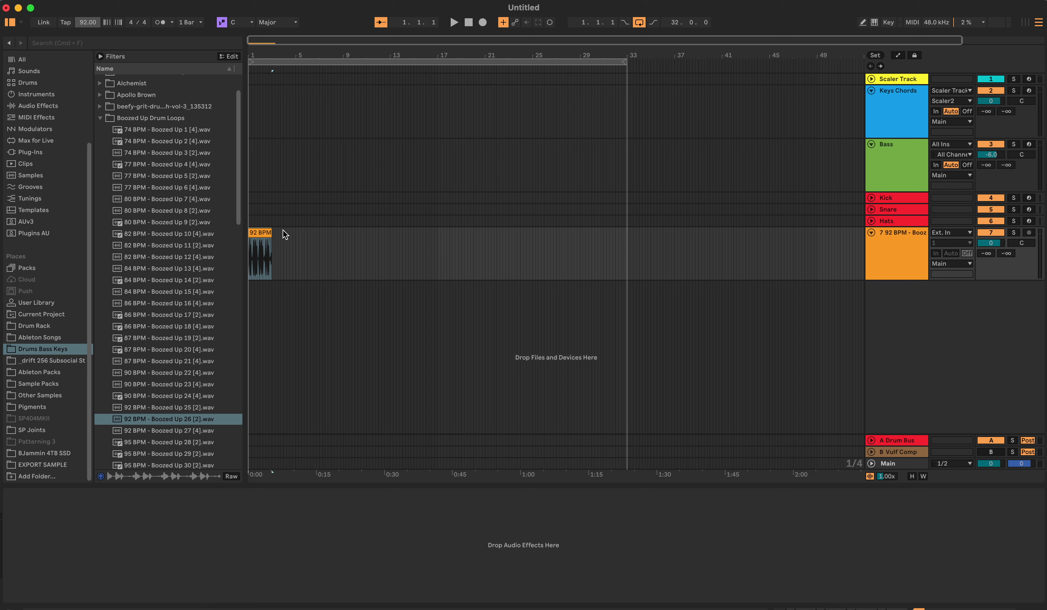
pyautogui.click(256, 233)
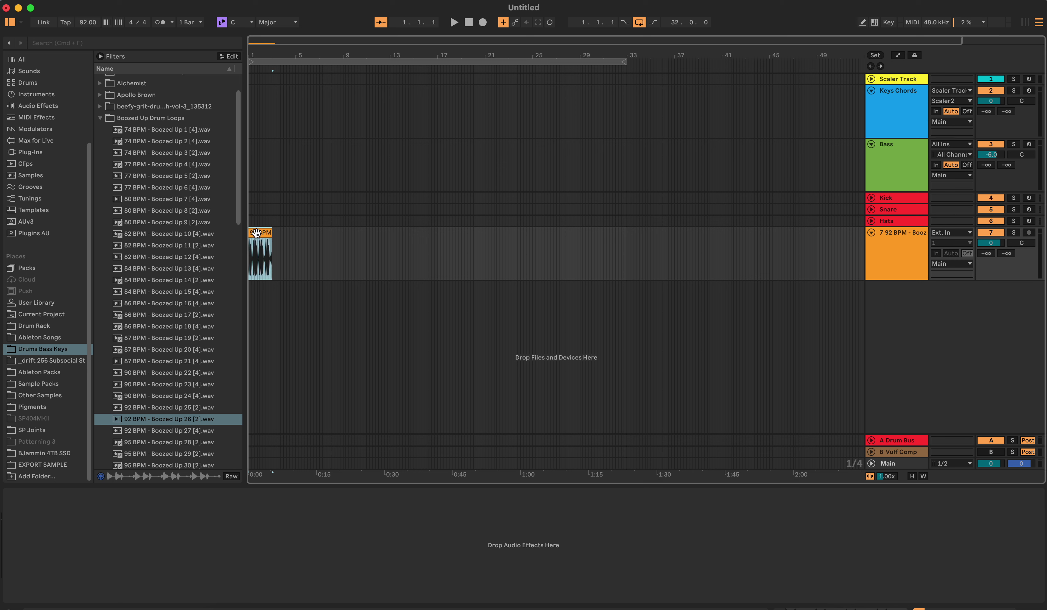
pyautogui.press('super+d')
# Consolidate both drum clips into one four-bar clip and loop the arrangement over it
pyautogui.click(295, 242)
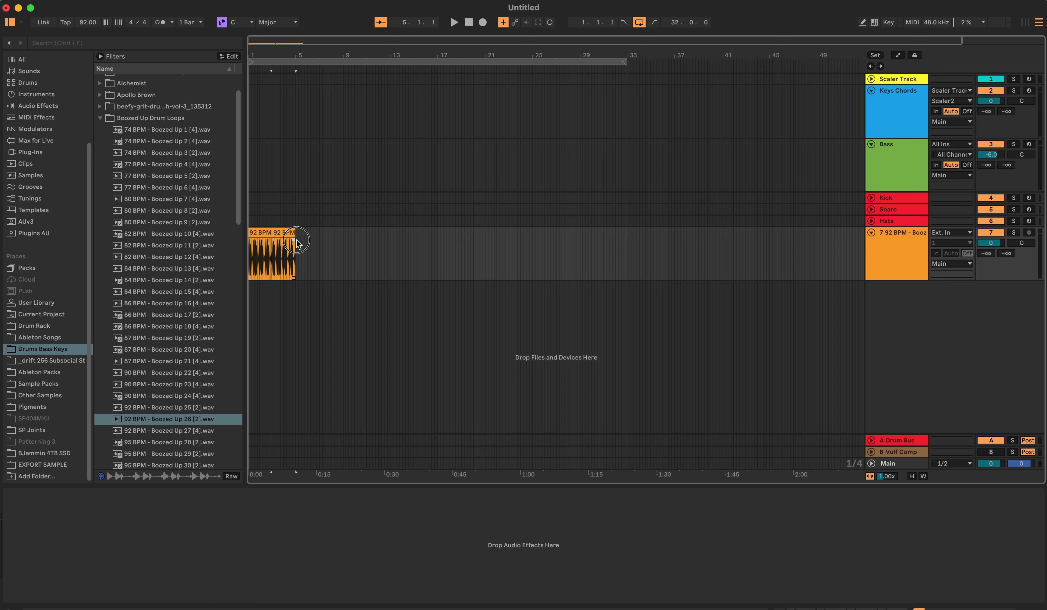
pyautogui.press('super+a')
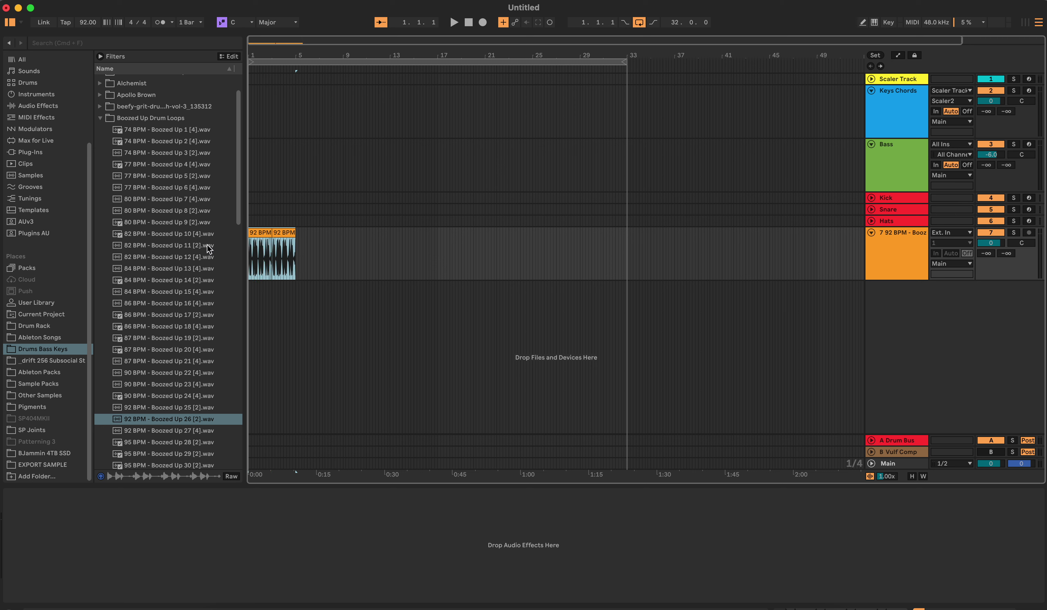
pyautogui.press('super+j')
pyautogui.doubleClick(270, 231)
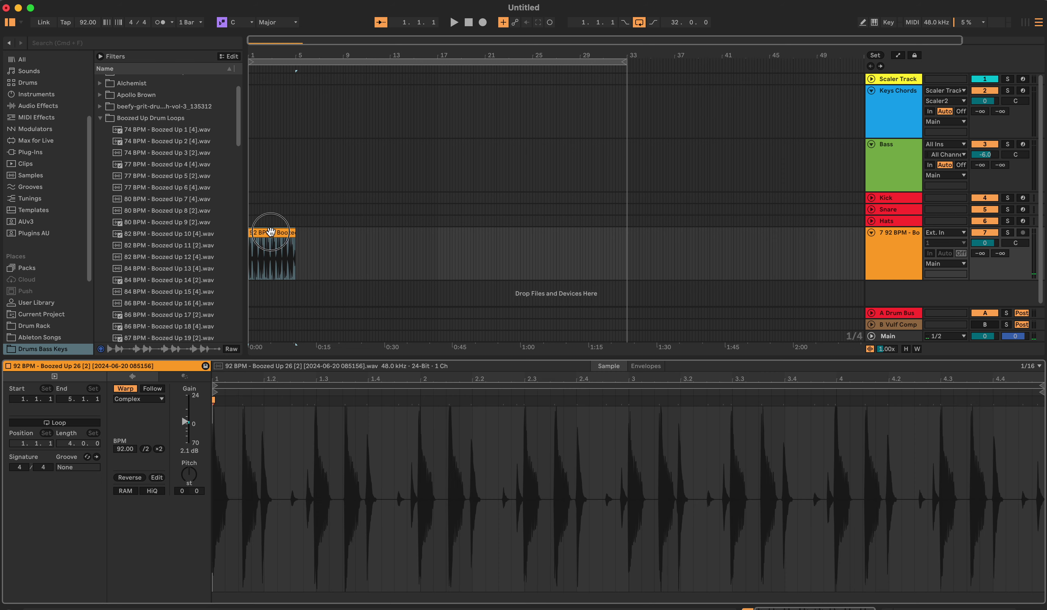
pyautogui.click(304, 251)
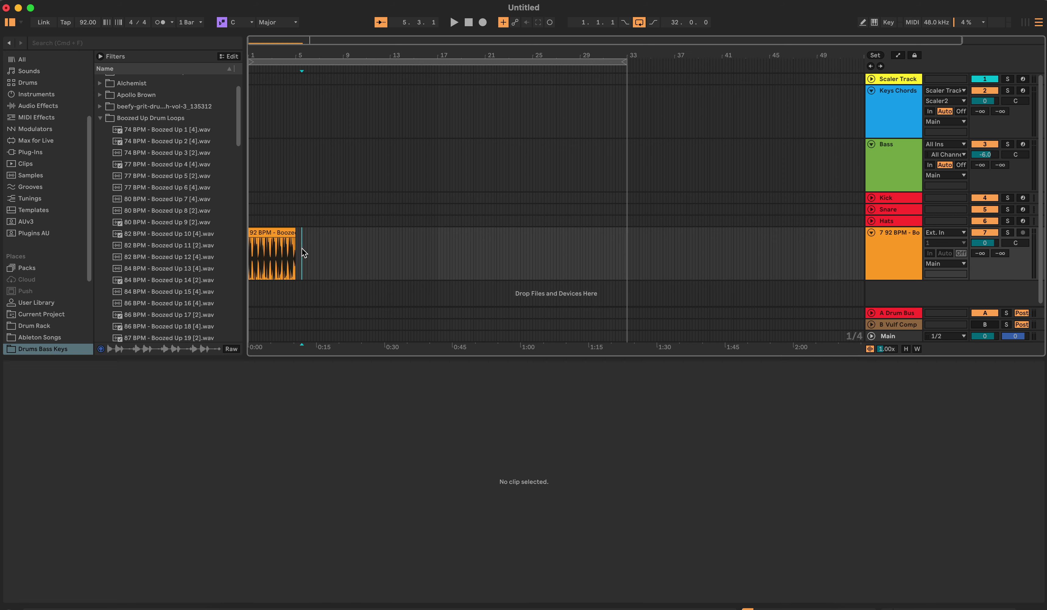
pyautogui.click(285, 234)
pyautogui.press('super+l')
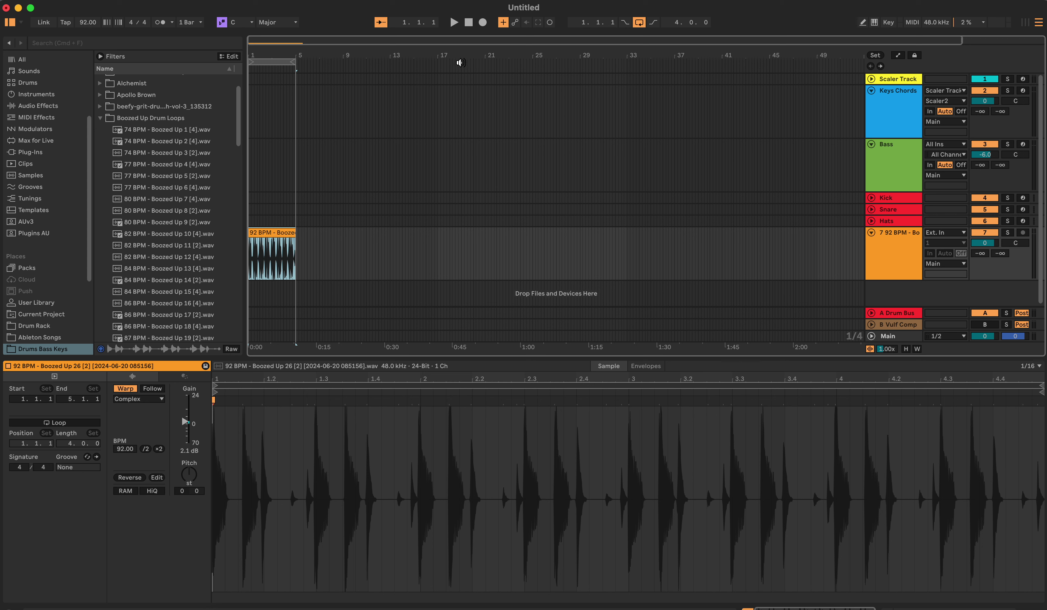
# Load the USER B or Abm (90sBallads) chord set in Scaler on the Scaler Track
pyautogui.click(691, 78)
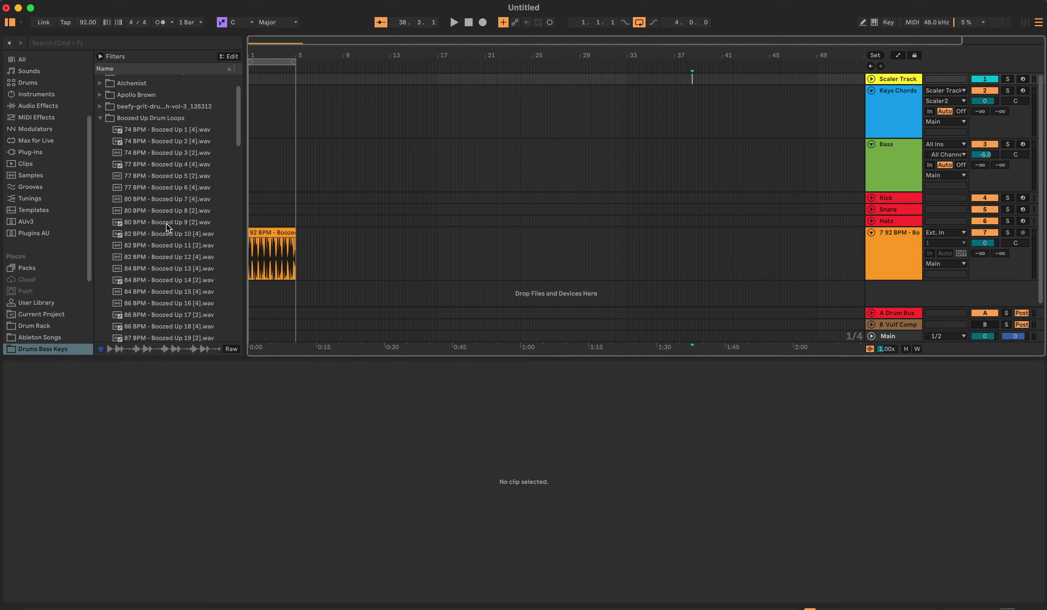
pyautogui.hotkey('shift', 'Tab')
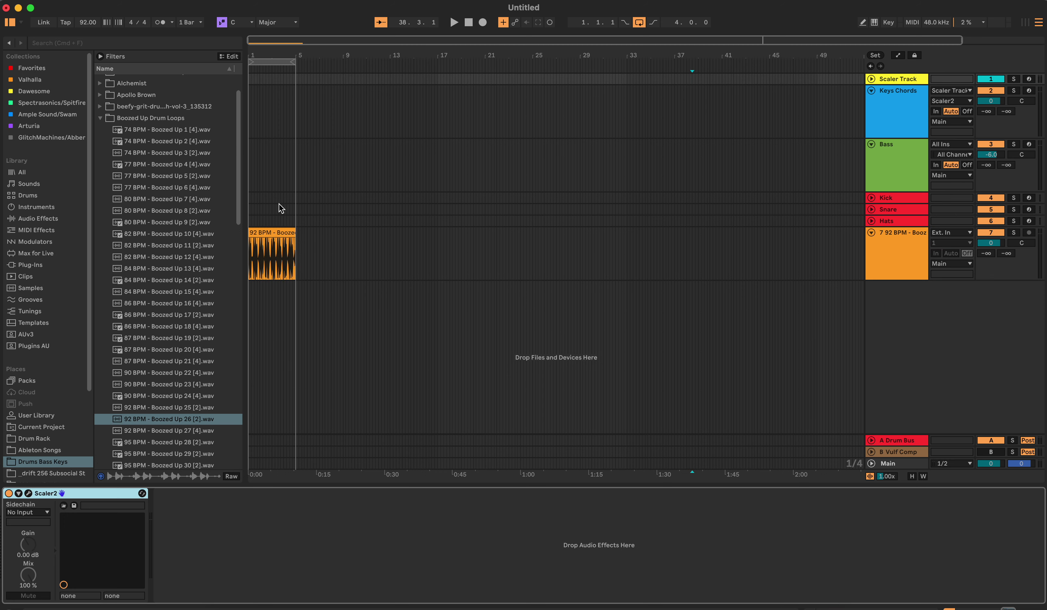
pyautogui.click(461, 78)
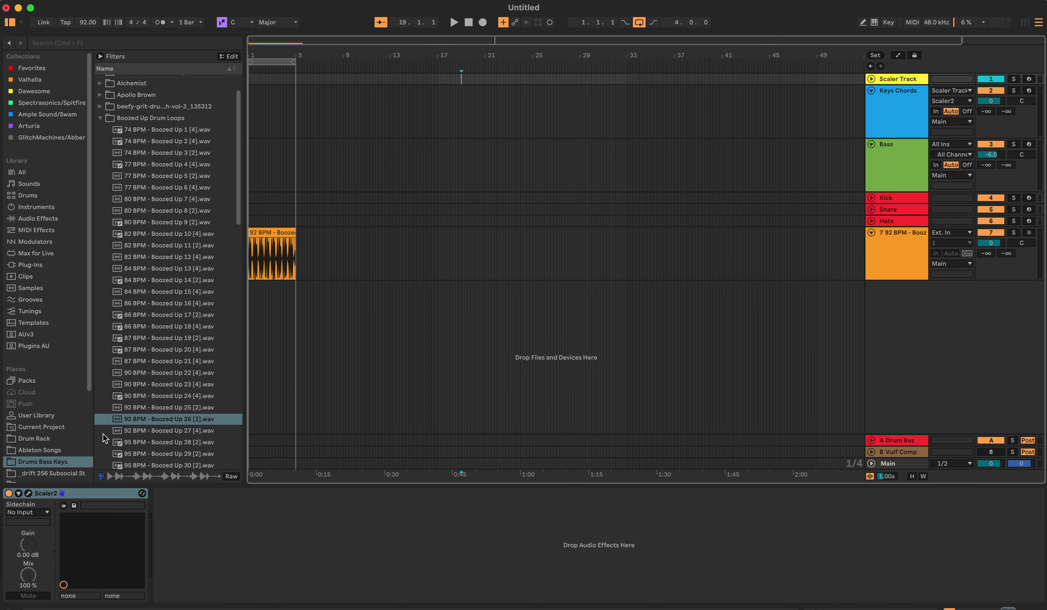
pyautogui.click(28, 492)
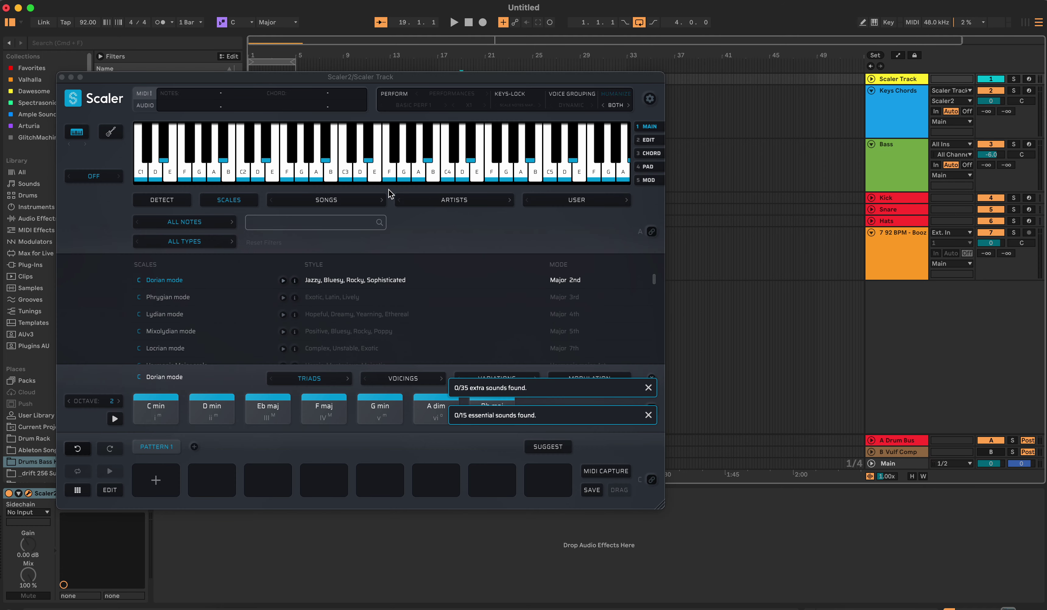
pyautogui.click(574, 201)
pyautogui.moveTo(590, 302)
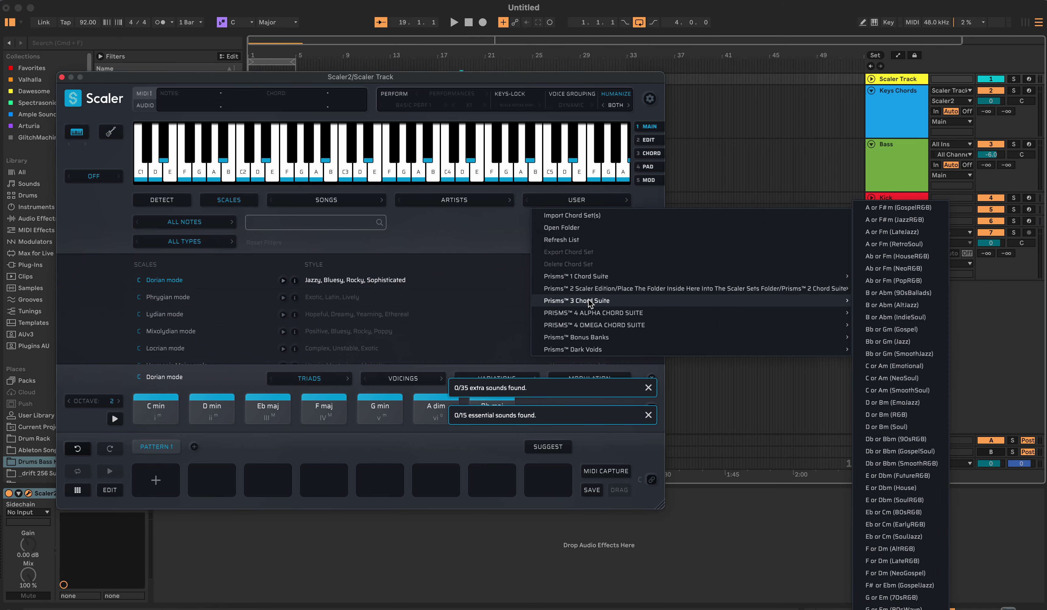
pyautogui.click(922, 293)
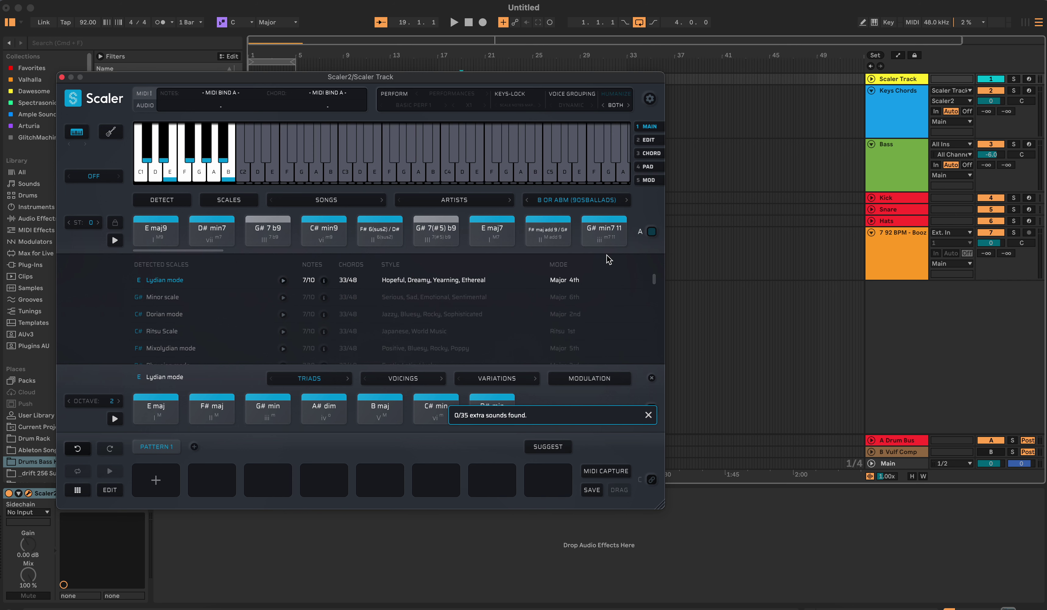
# Arm Keys Chords, turn on the metronome, and record the chords from bar 1
pyautogui.click(1030, 92)
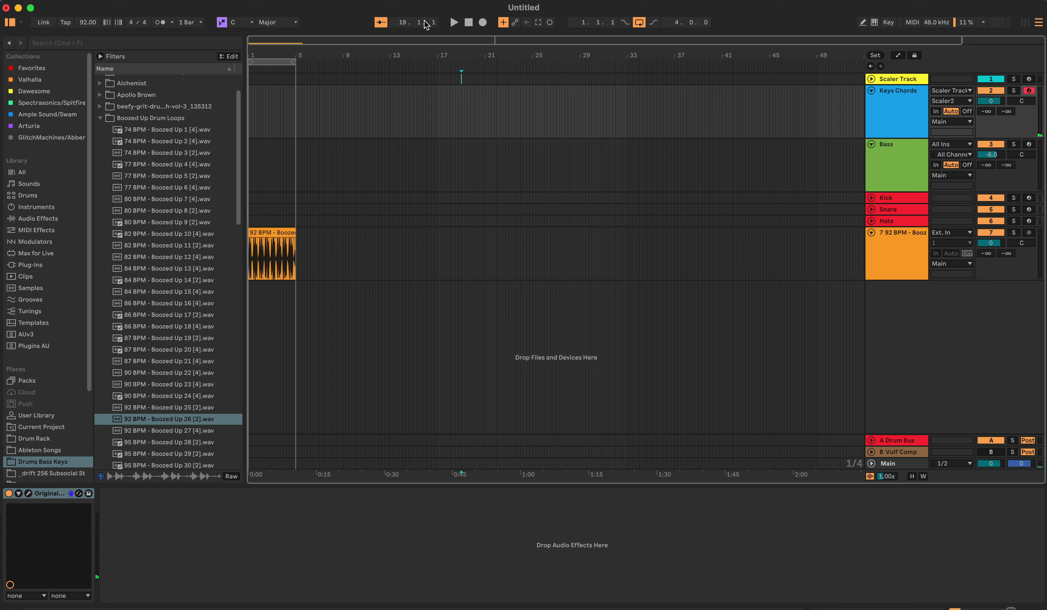
pyautogui.click(159, 22)
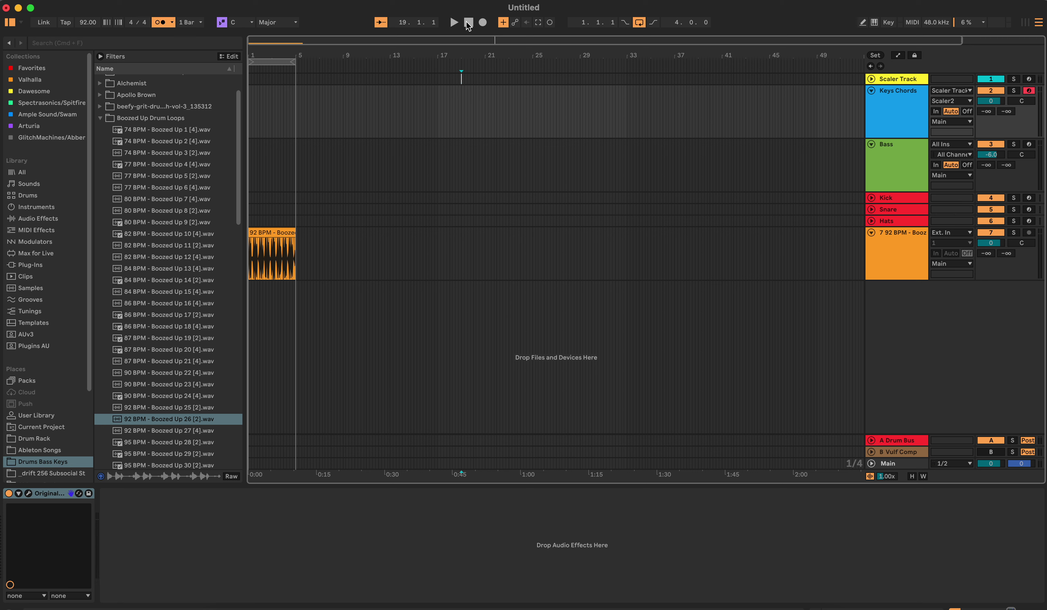
pyautogui.click(254, 58)
pyautogui.click(483, 23)
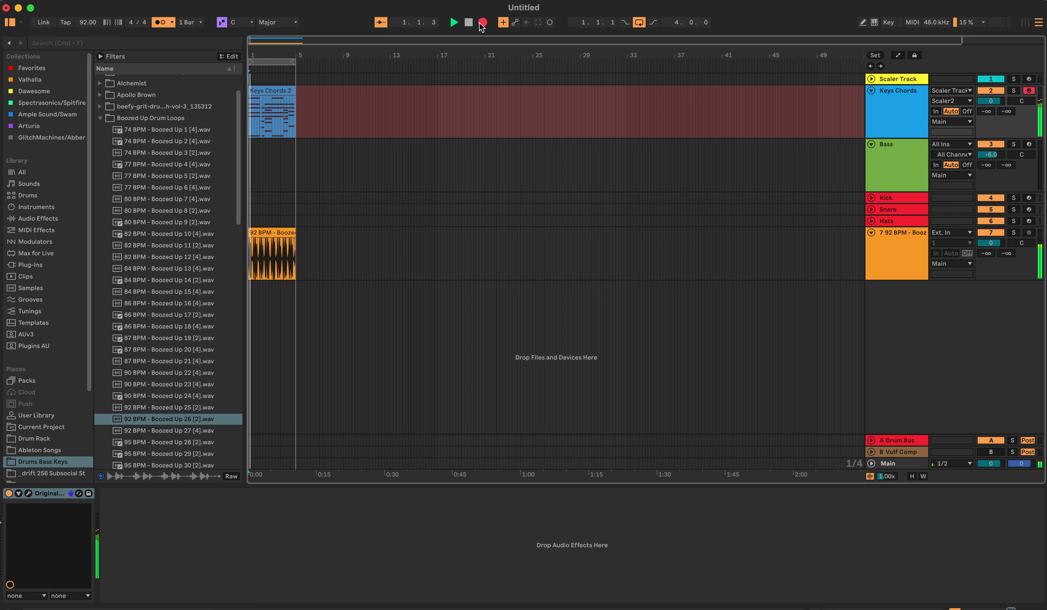
pyautogui.click(483, 23)
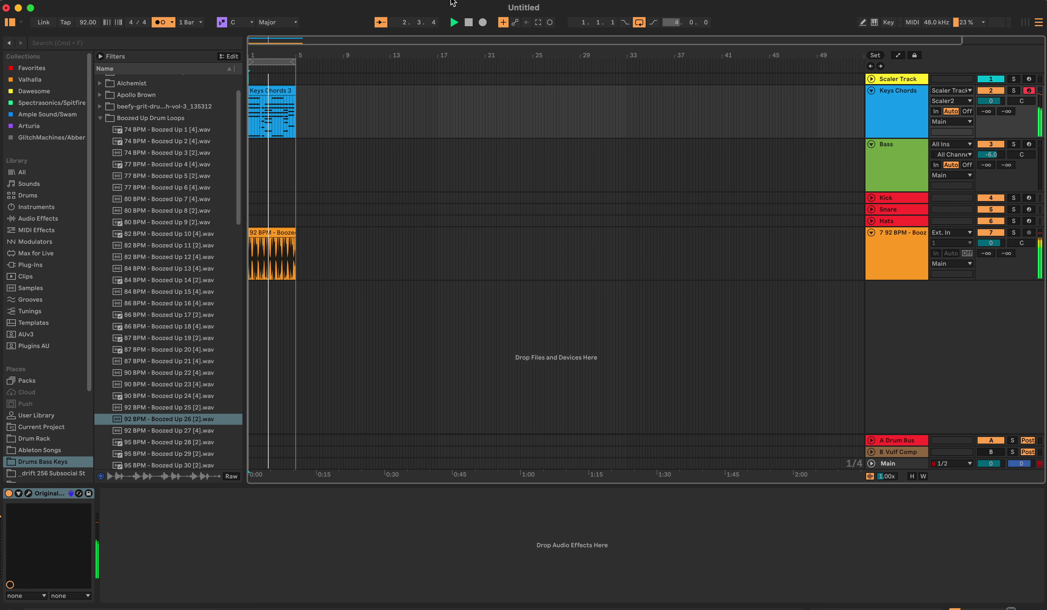
pyautogui.click(469, 22)
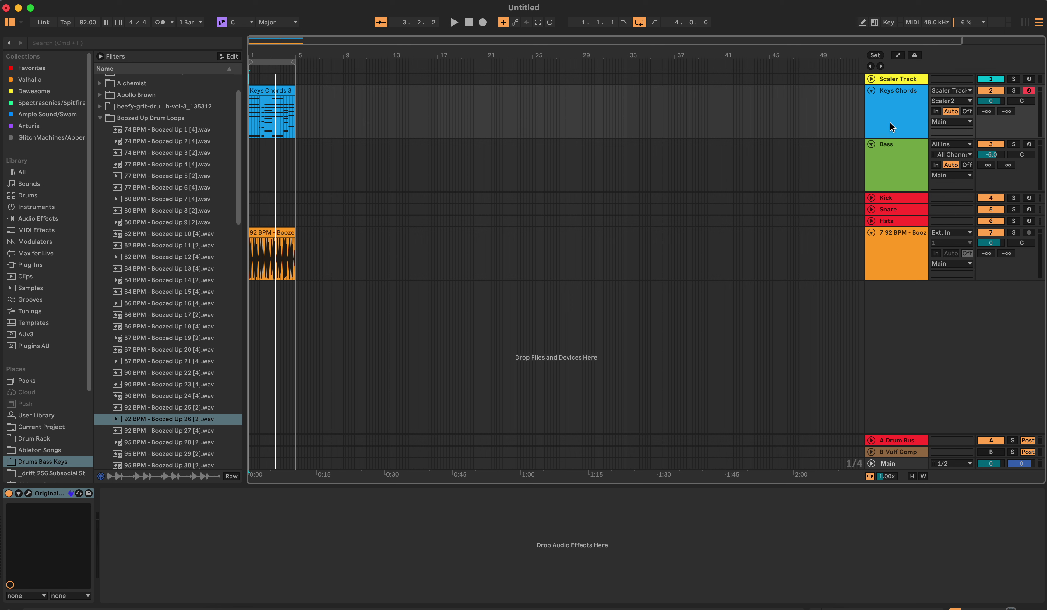
# Add Ample Guitar SH from the Ample Sound/Swam collection as a new track, closing its plugin window
pyautogui.click(39, 80)
pyautogui.click(47, 93)
pyautogui.click(47, 102)
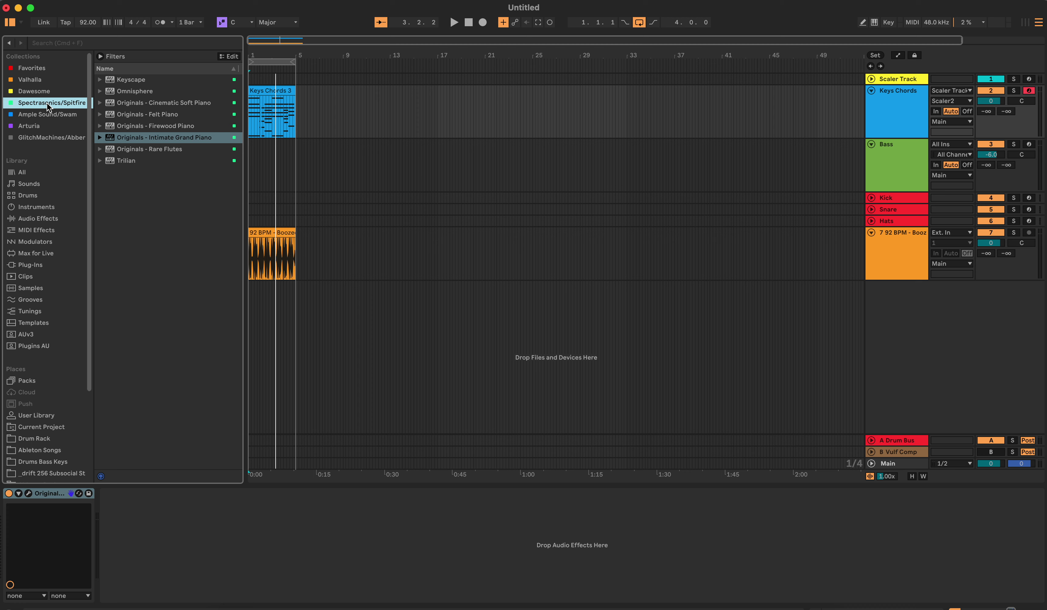
pyautogui.click(44, 114)
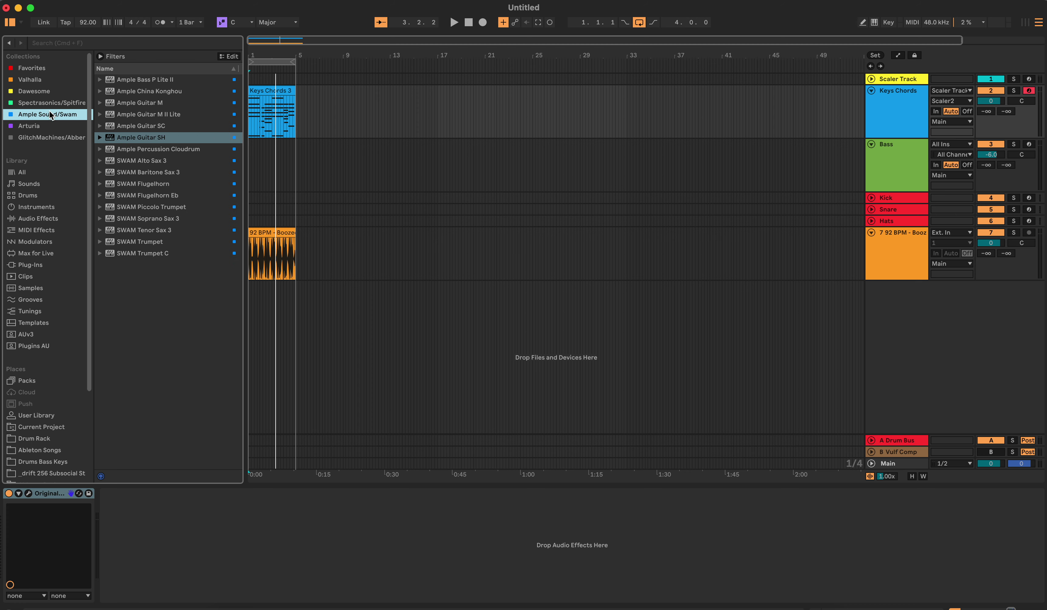
pyautogui.click(159, 138)
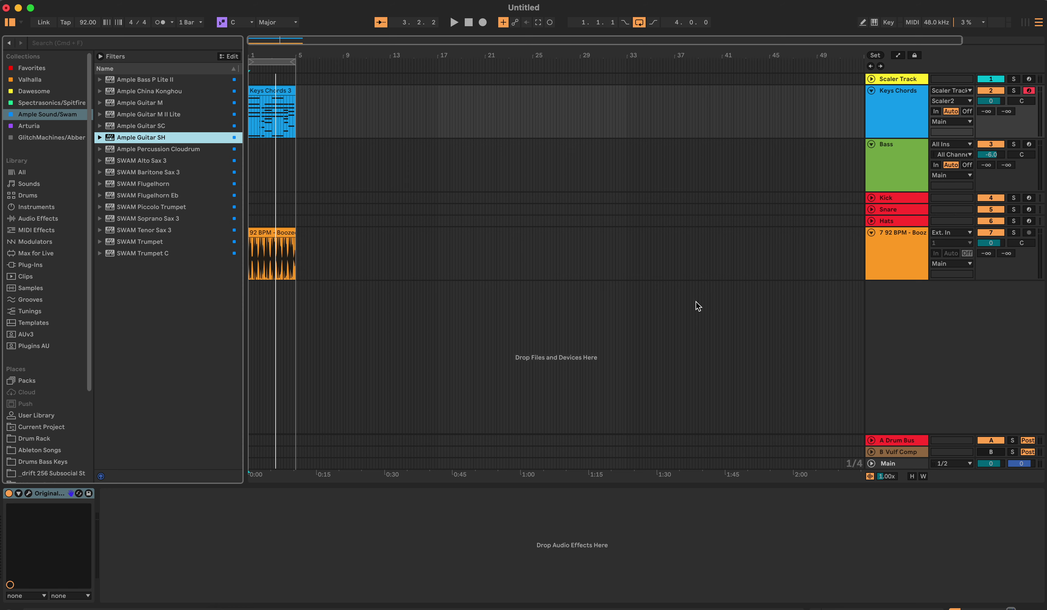
pyautogui.moveTo(696, 301); pyautogui.dragTo(696, 299)
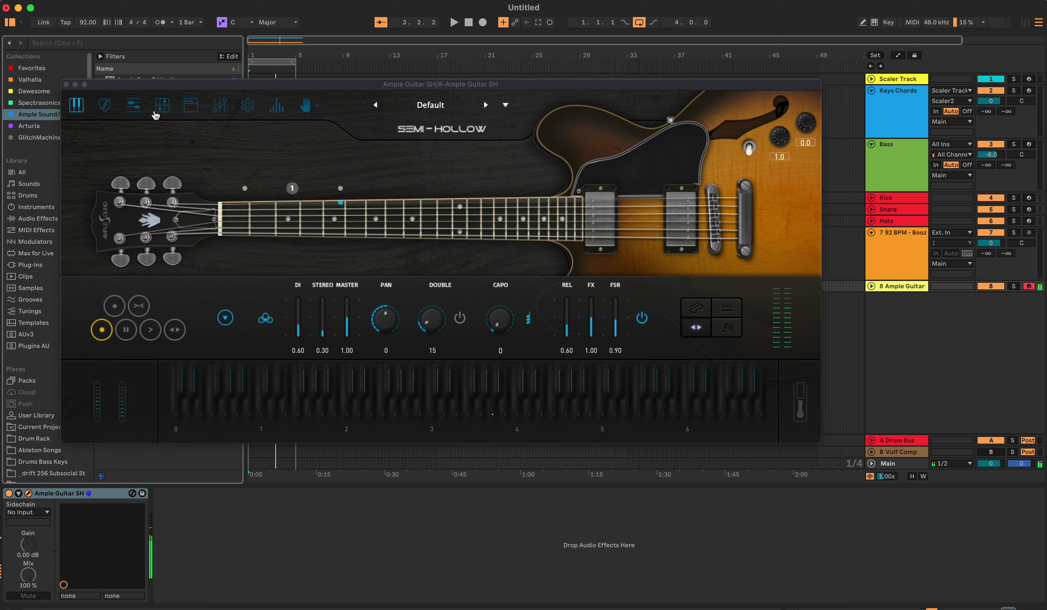
pyautogui.click(66, 85)
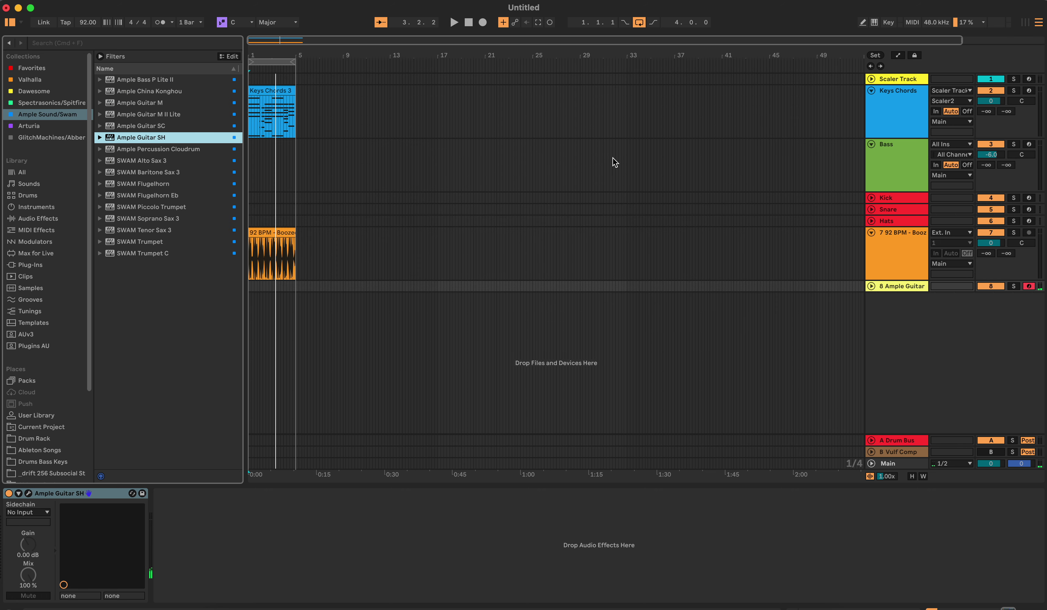
# Check the D# min7 chord in Scaler, set the project key to E Lydian, and close Scaler
pyautogui.click(461, 77)
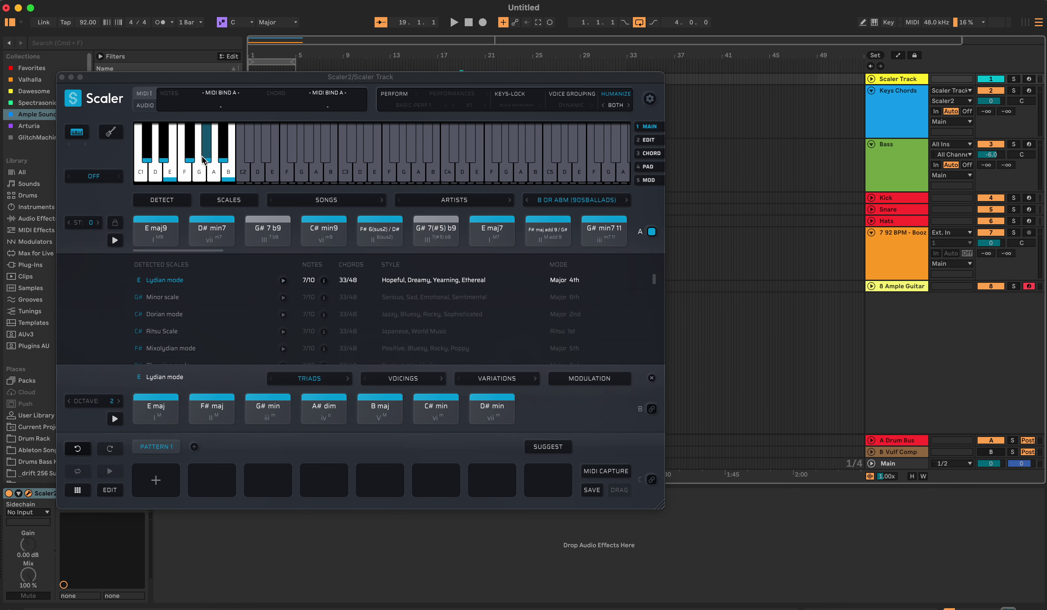
pyautogui.click(230, 215)
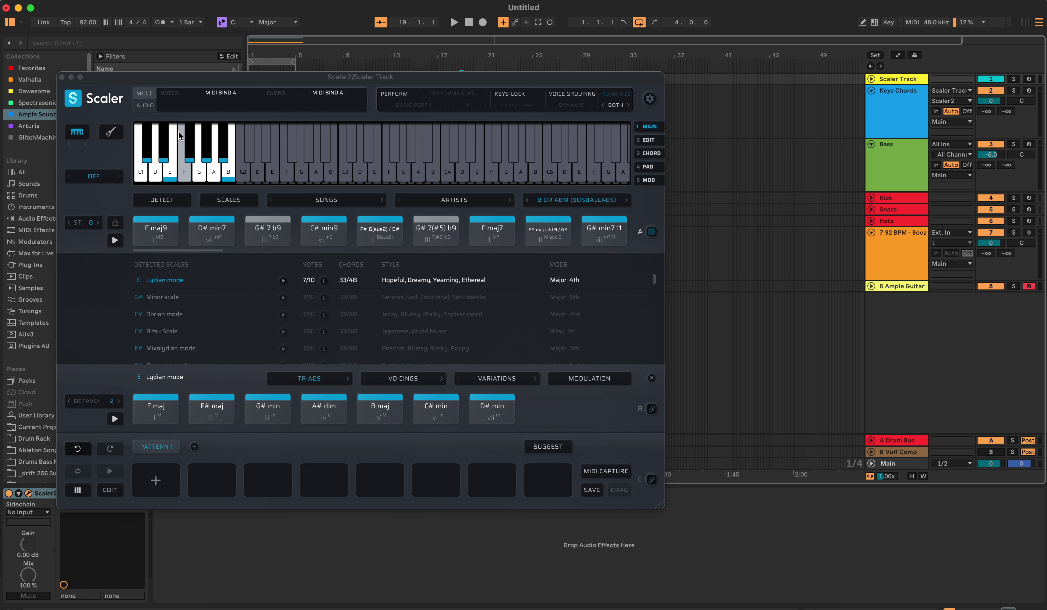
pyautogui.click(238, 22)
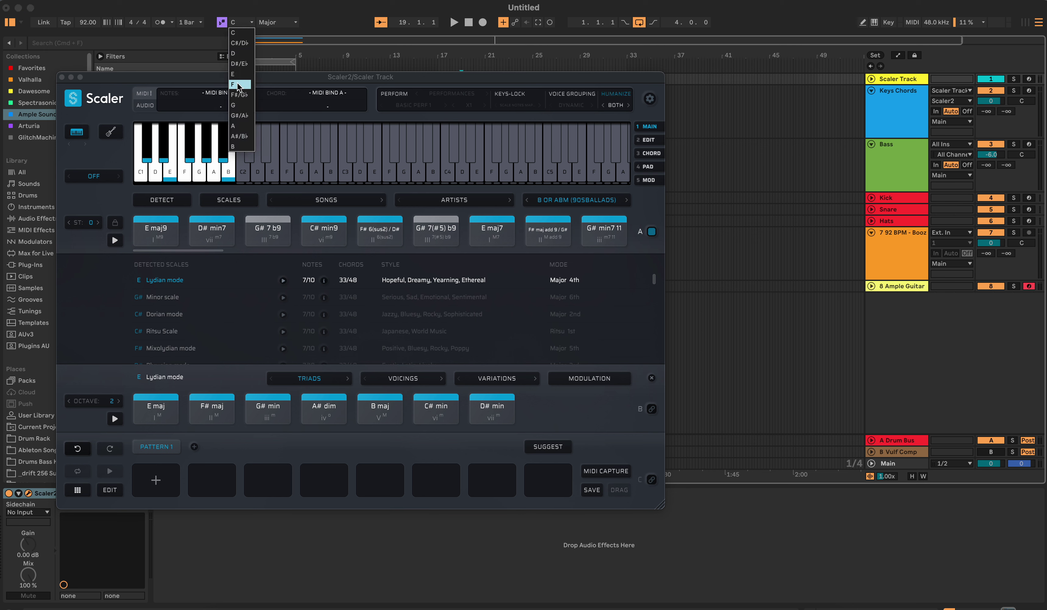
pyautogui.click(233, 74)
pyautogui.click(270, 22)
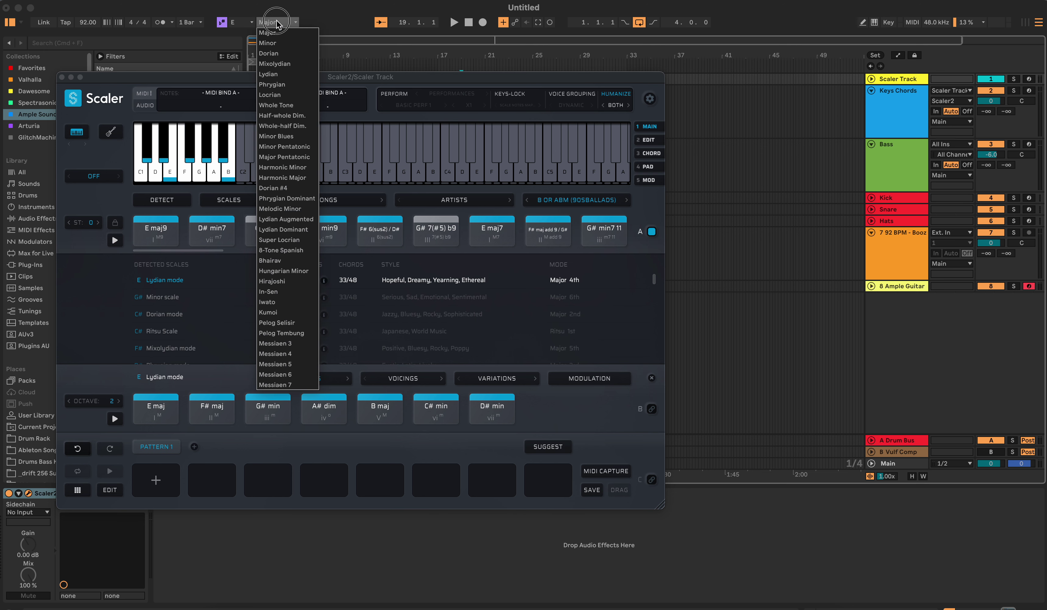
pyautogui.click(271, 74)
pyautogui.click(62, 77)
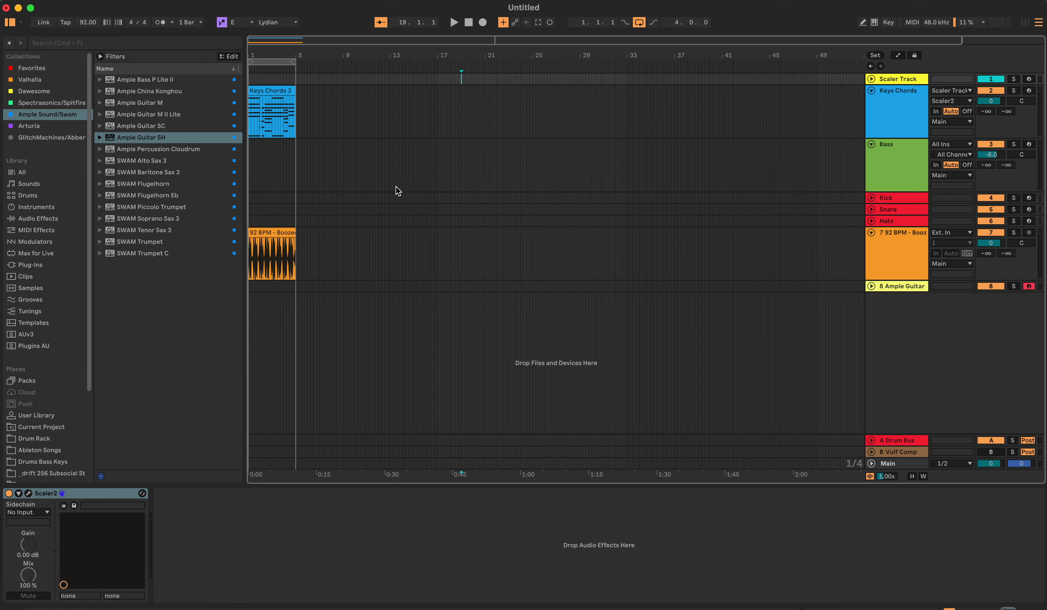
# Select bars 1–5 across tracks and reapply the Lydian scale with root E
pyautogui.click(289, 91)
pyautogui.click(277, 22)
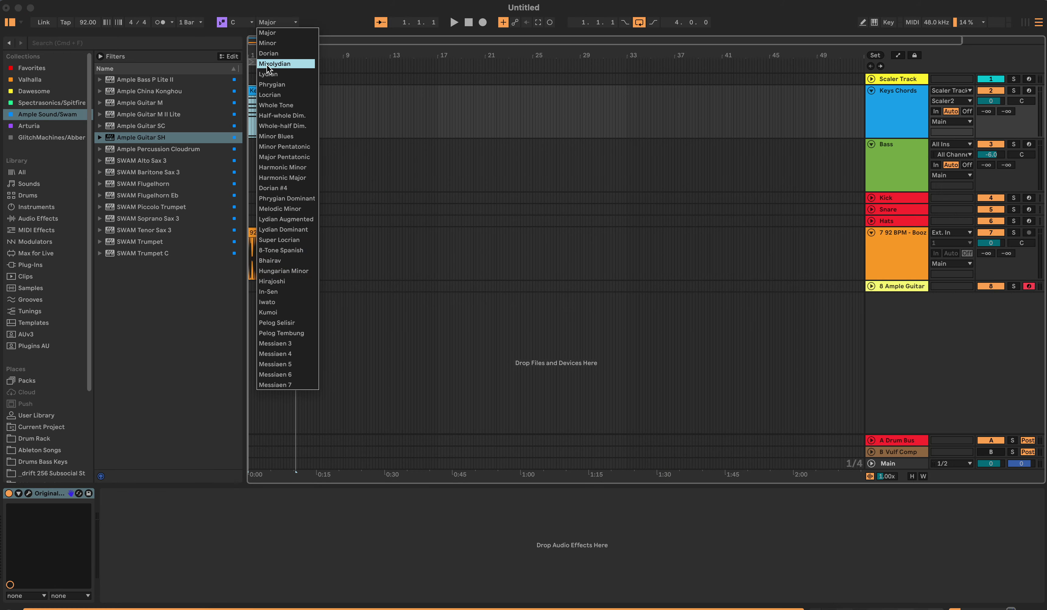
pyautogui.click(272, 22)
pyautogui.moveTo(301, 110); pyautogui.dragTo(229, 280)
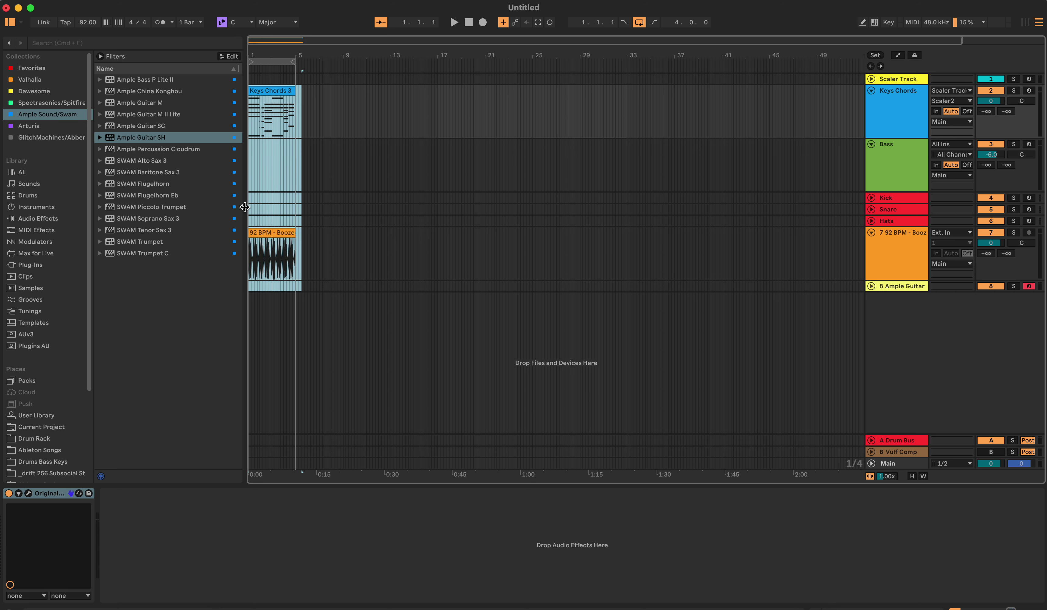
pyautogui.click(274, 22)
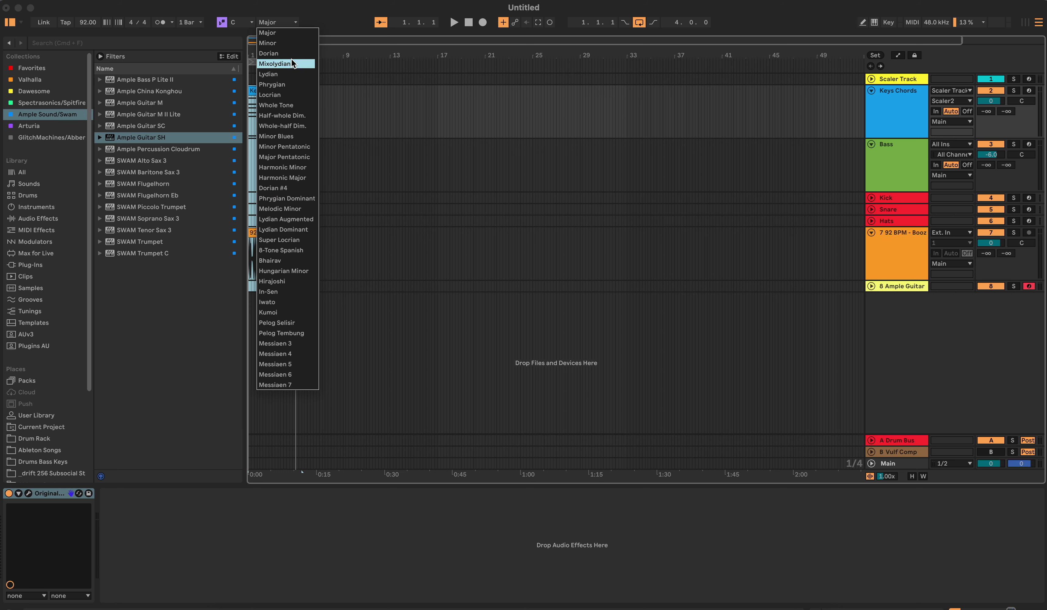
pyautogui.click(288, 72)
pyautogui.click(236, 22)
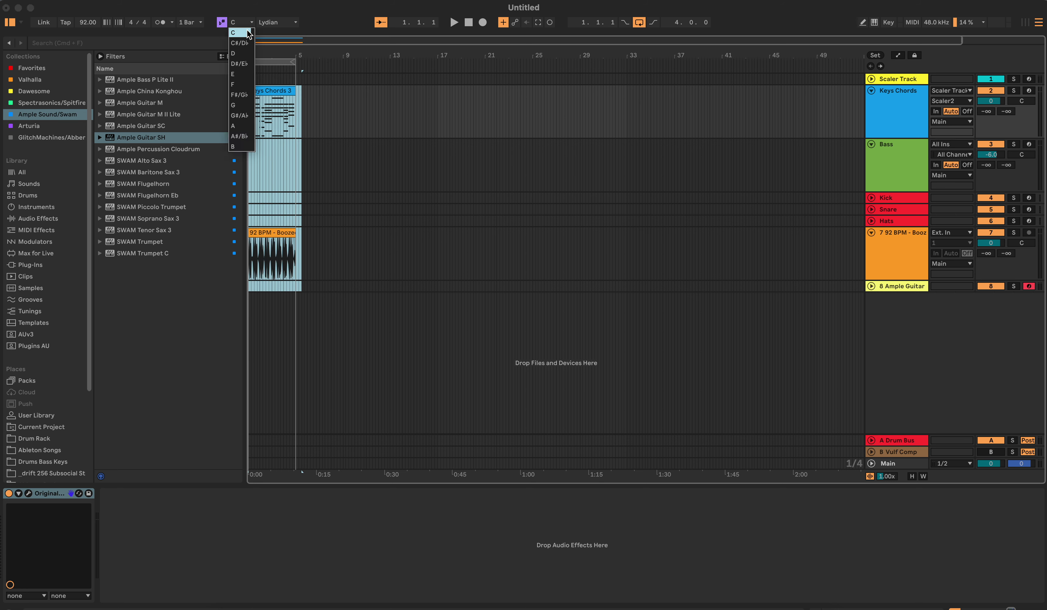
pyautogui.click(239, 73)
pyautogui.click(471, 229)
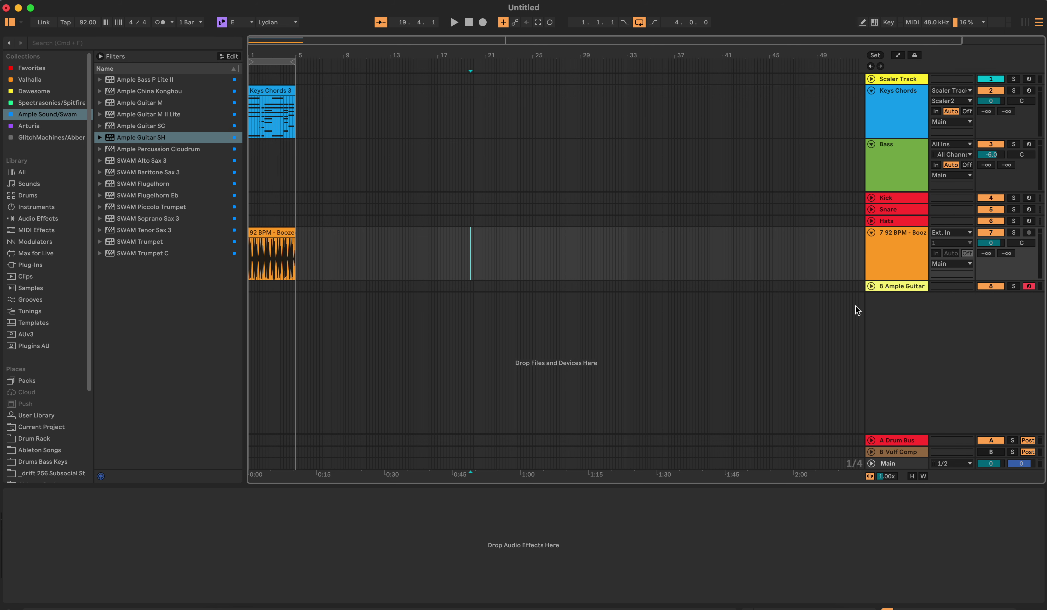
# Duplicate the bar 1–5 keys and drum clips into bars 5–9 and loop bars 1–9
pyautogui.click(835, 286)
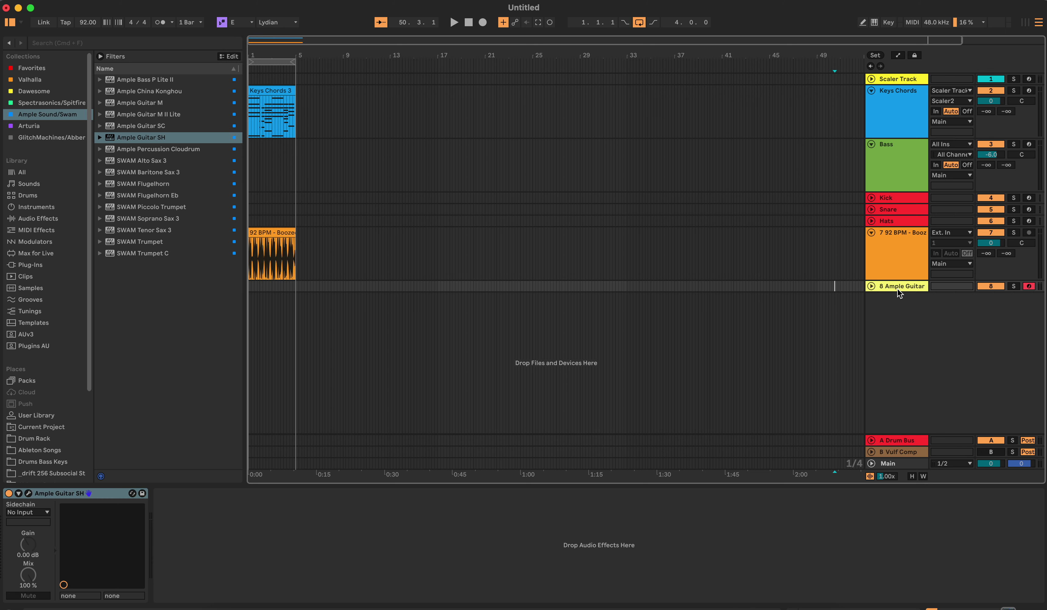
pyautogui.click(872, 286)
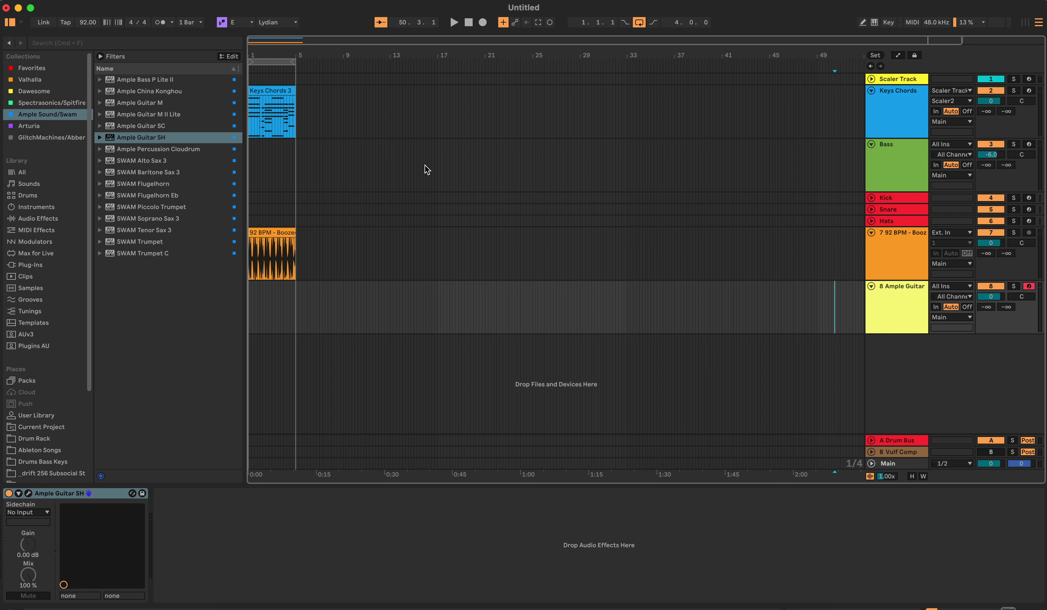
pyautogui.click(469, 23)
pyautogui.moveTo(297, 106); pyautogui.dragTo(191, 279)
pyautogui.press('super+d')
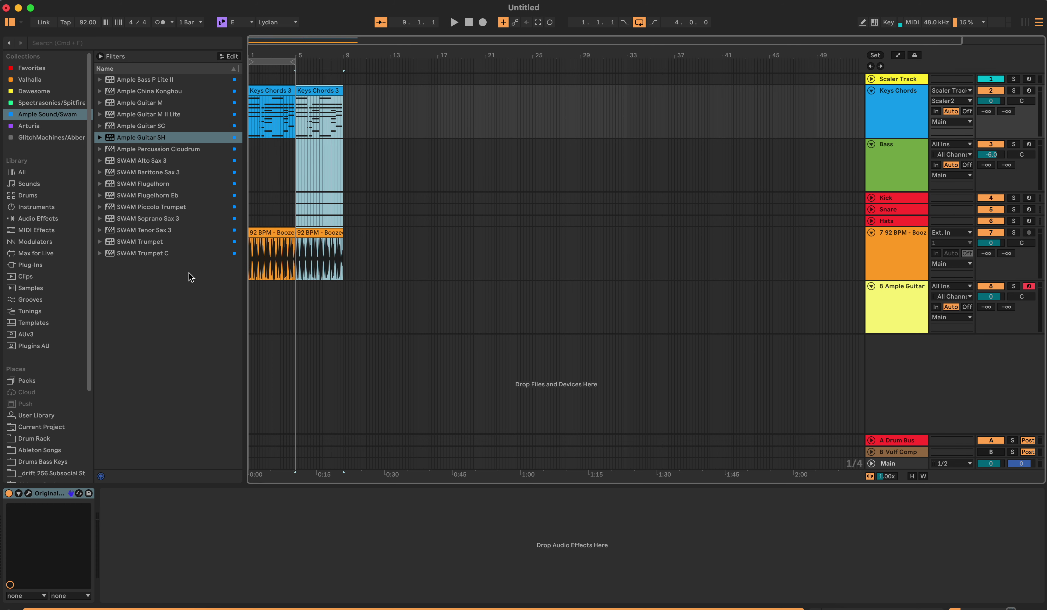
pyautogui.moveTo(293, 63); pyautogui.dragTo(342, 62)
pyautogui.click(372, 115)
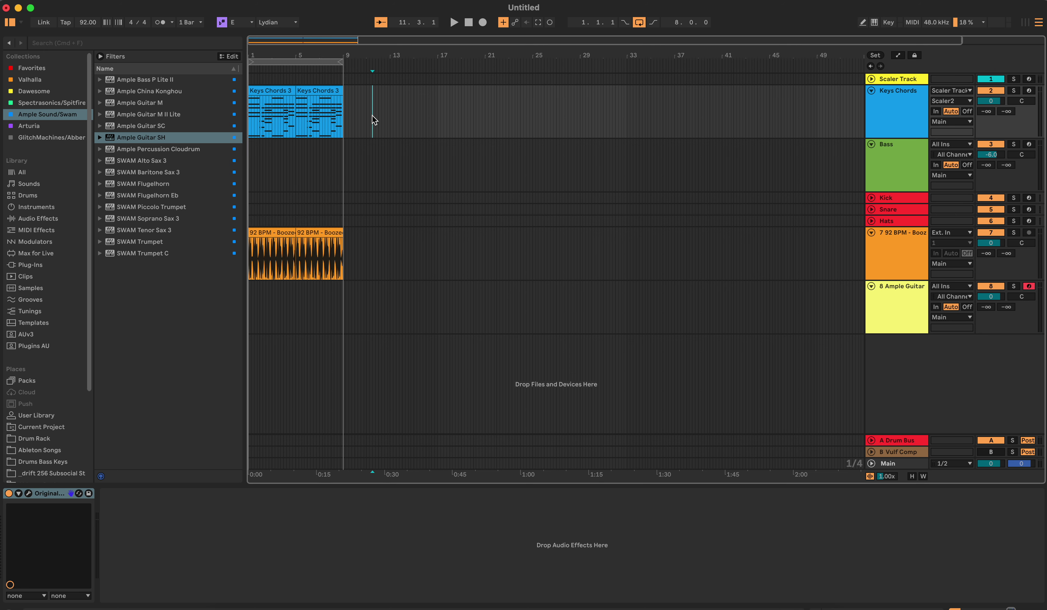
# Duplicate bars 1–9 of keys and drums into bars 9–17 and extend the loop to bar 17
pyautogui.moveTo(343, 134); pyautogui.dragTo(229, 183)
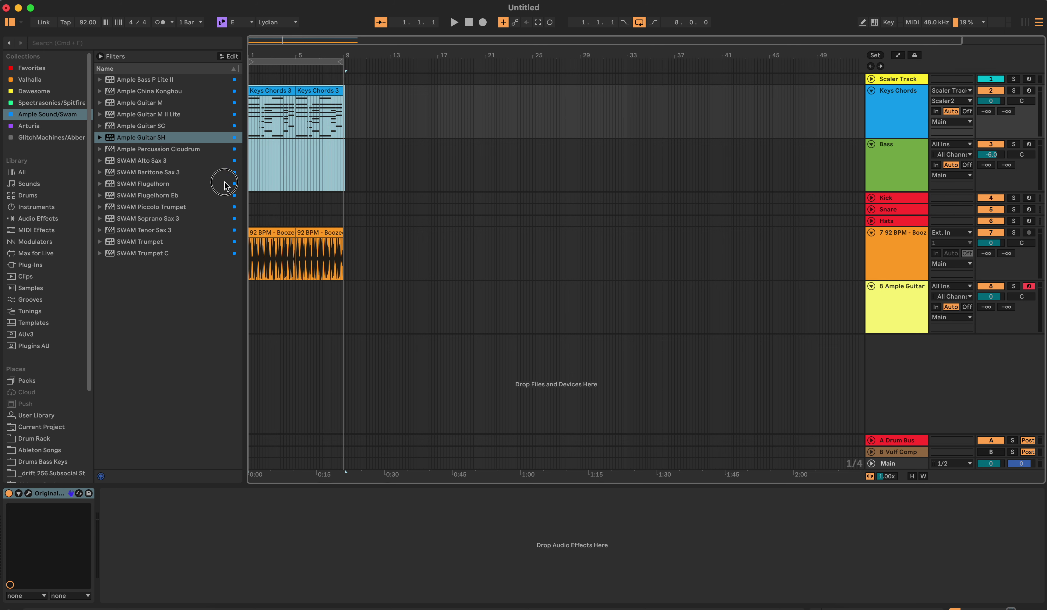
pyautogui.click(360, 163)
pyautogui.moveTo(346, 122)
pyautogui.mouseDown()
pyautogui.moveTo(226, 229)
pyautogui.moveTo(227, 285)
pyautogui.moveTo(229, 264)
pyautogui.mouseUp()
pyautogui.press('super+d')
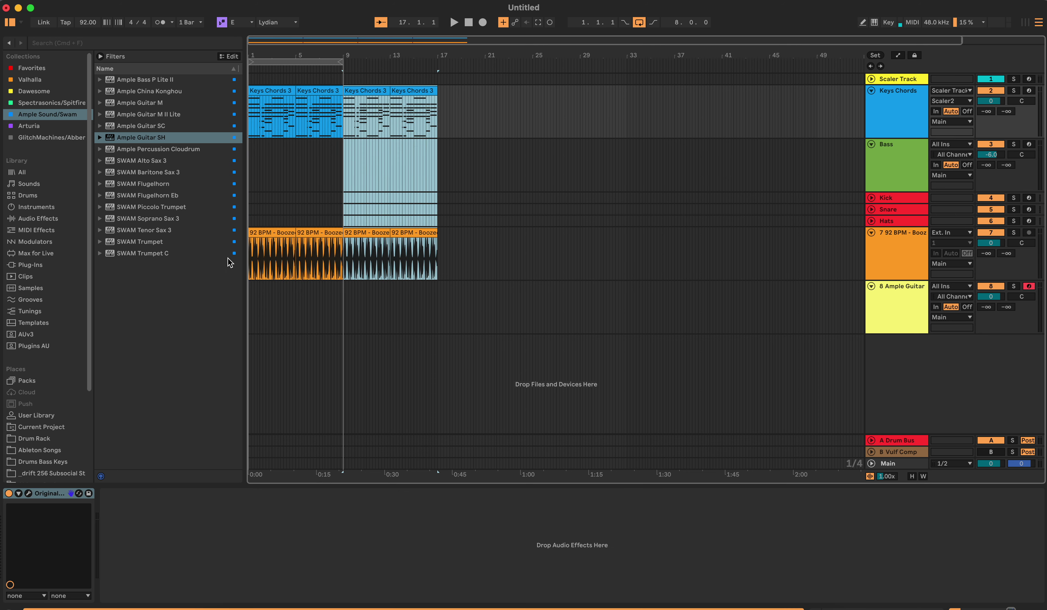
pyautogui.moveTo(341, 63); pyautogui.dragTo(437, 64)
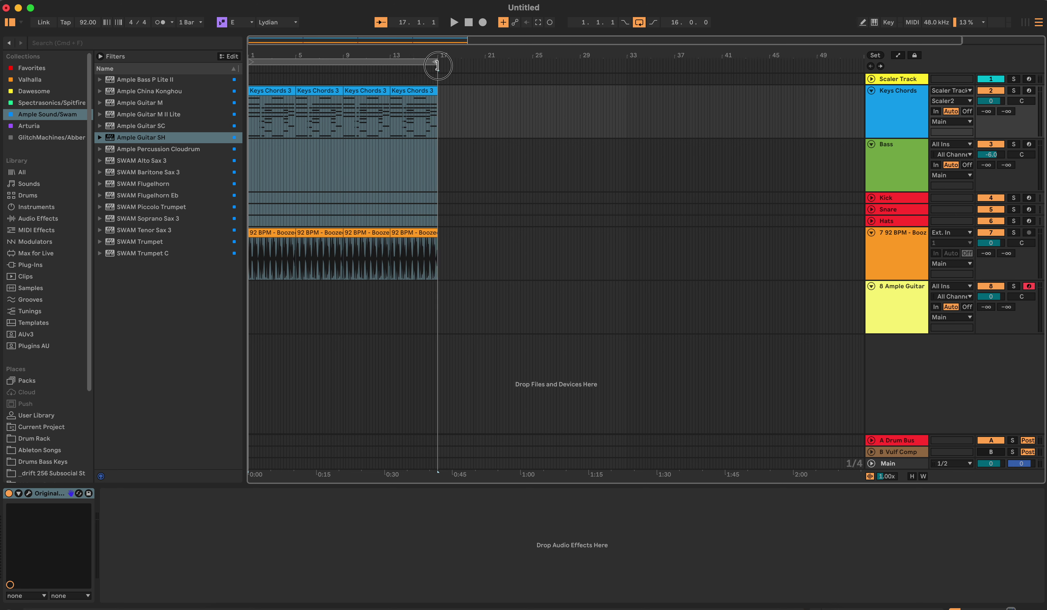
pyautogui.click(460, 220)
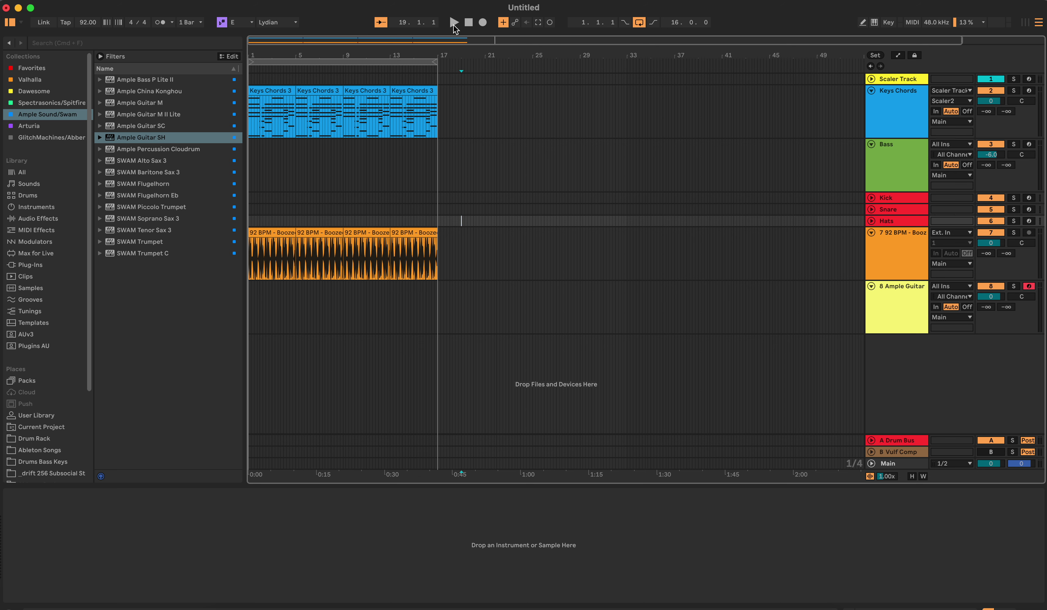
pyautogui.click(437, 81)
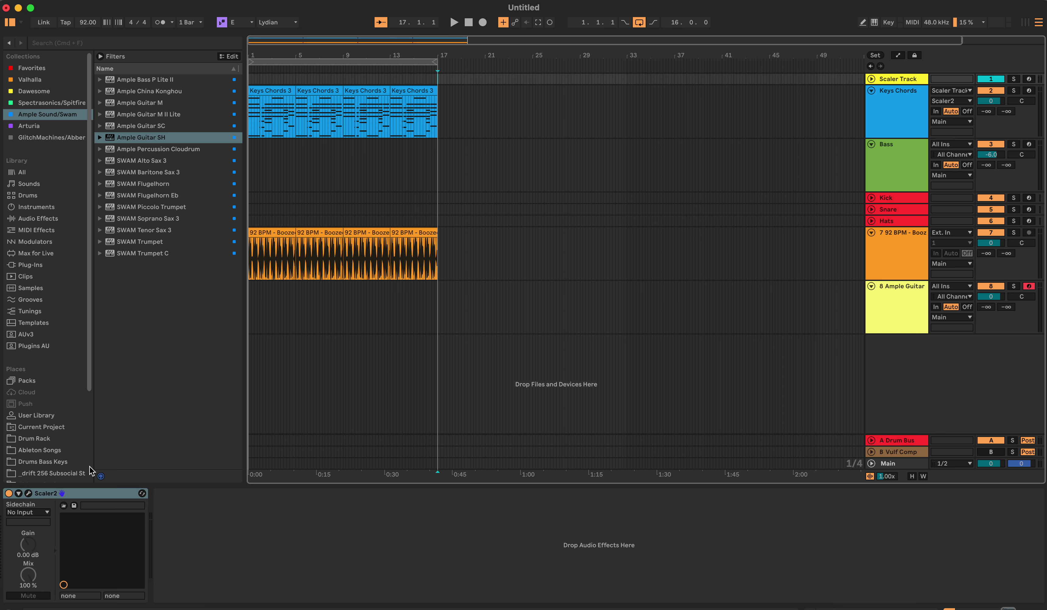
pyautogui.click(29, 493)
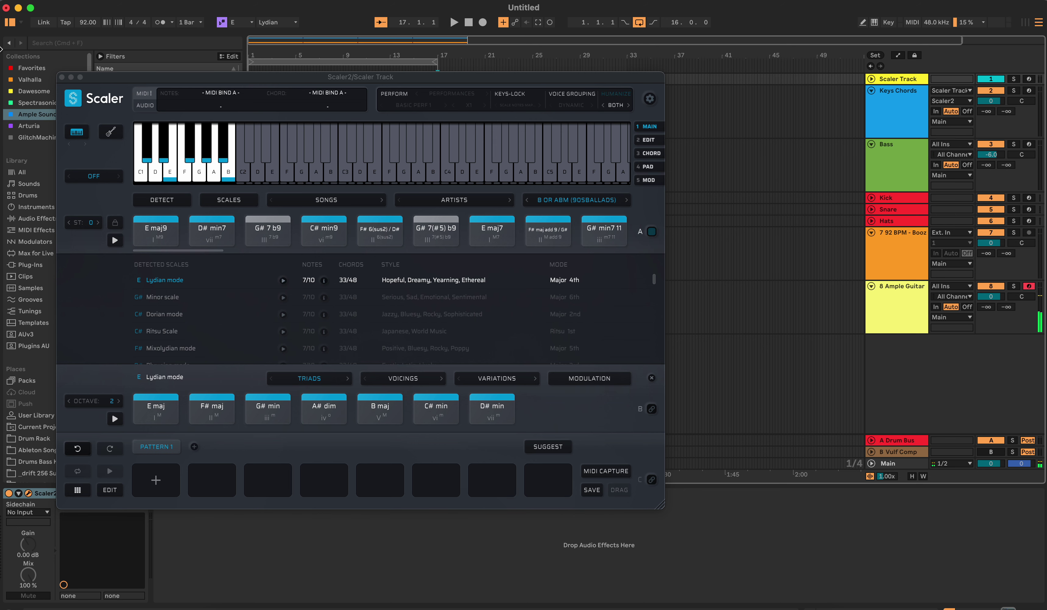
pyautogui.click(61, 77)
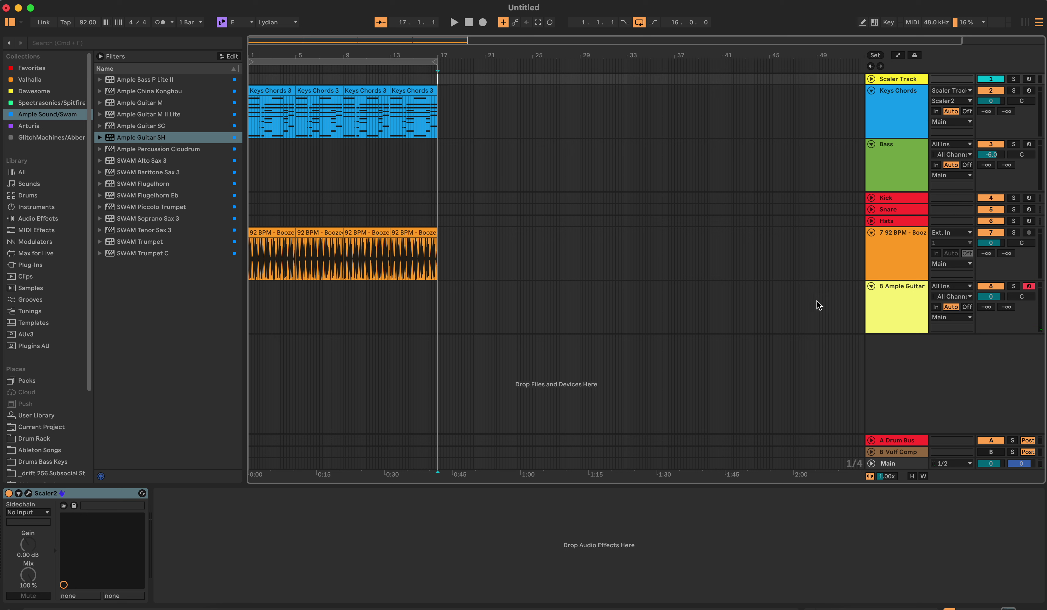
# Play the arrangement and send the playhead back to bar 1
pyautogui.click(455, 23)
pyautogui.doubleClick(469, 22)
pyautogui.click(454, 22)
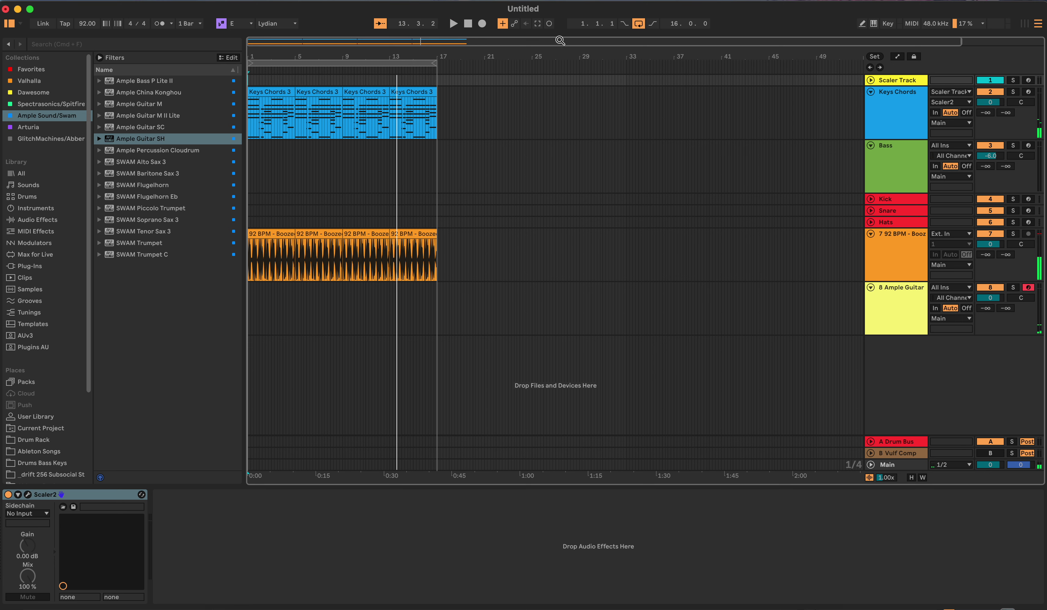
# Capture the played guitar notes as a MIDI clip and extend it back to bar 1
pyautogui.click(538, 25)
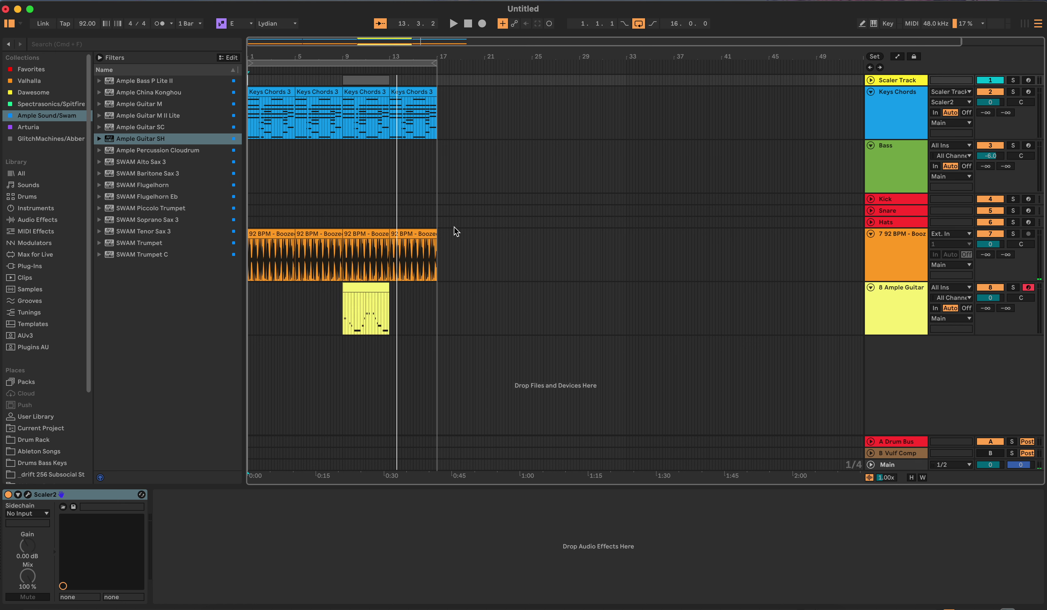
pyautogui.moveTo(345, 289); pyautogui.dragTo(218, 312)
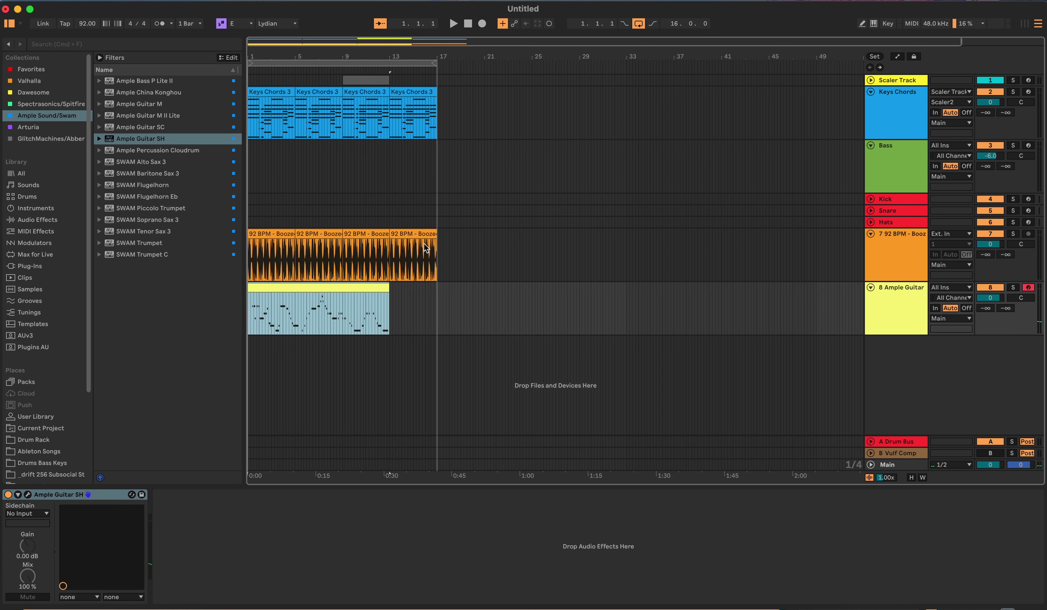
pyautogui.click(379, 82)
pyautogui.click(372, 84)
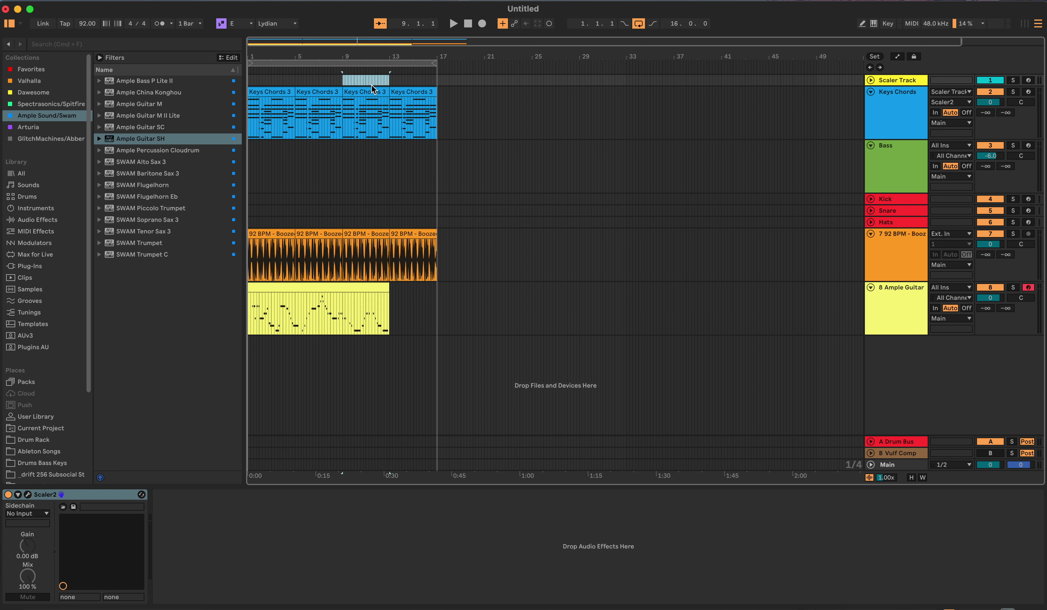
pyautogui.click(354, 293)
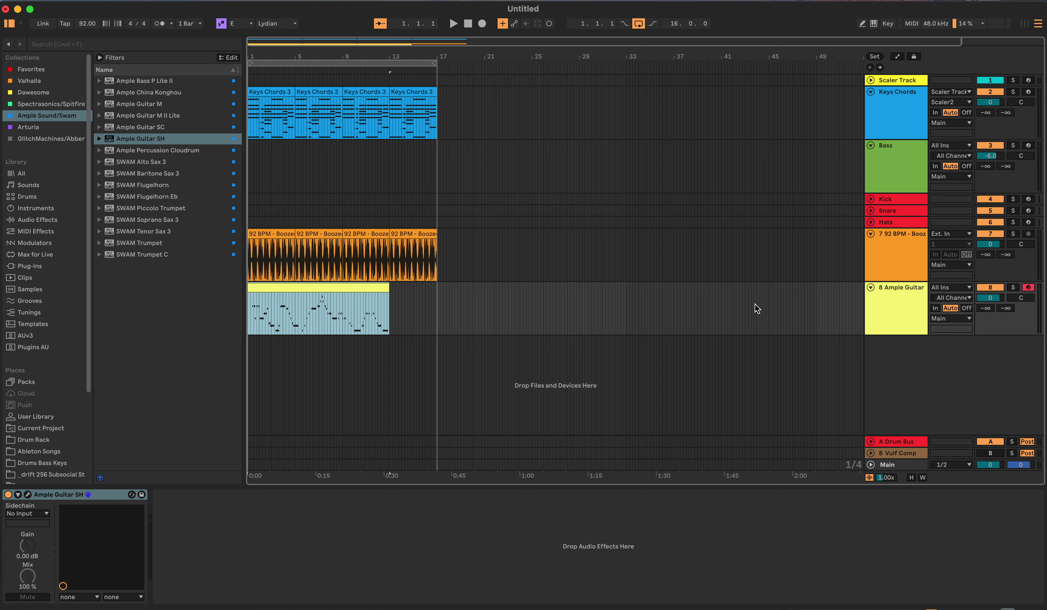
# Open the 8 Ample Guitar clip in the note editor to view its E Lydian notes
pyautogui.doubleClick(378, 291)
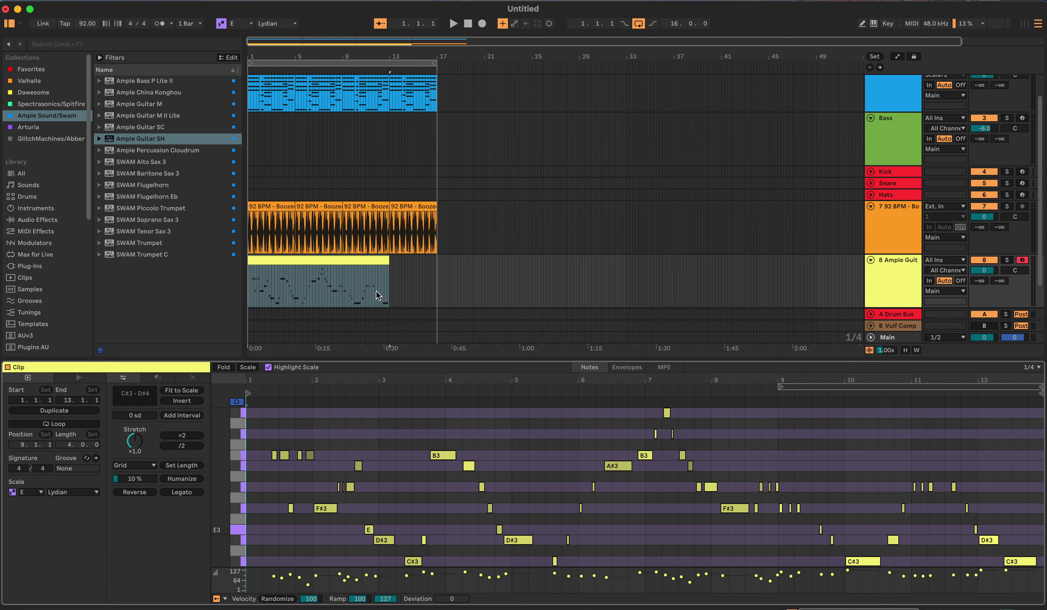
pyautogui.scroll(-2, 526, 522)
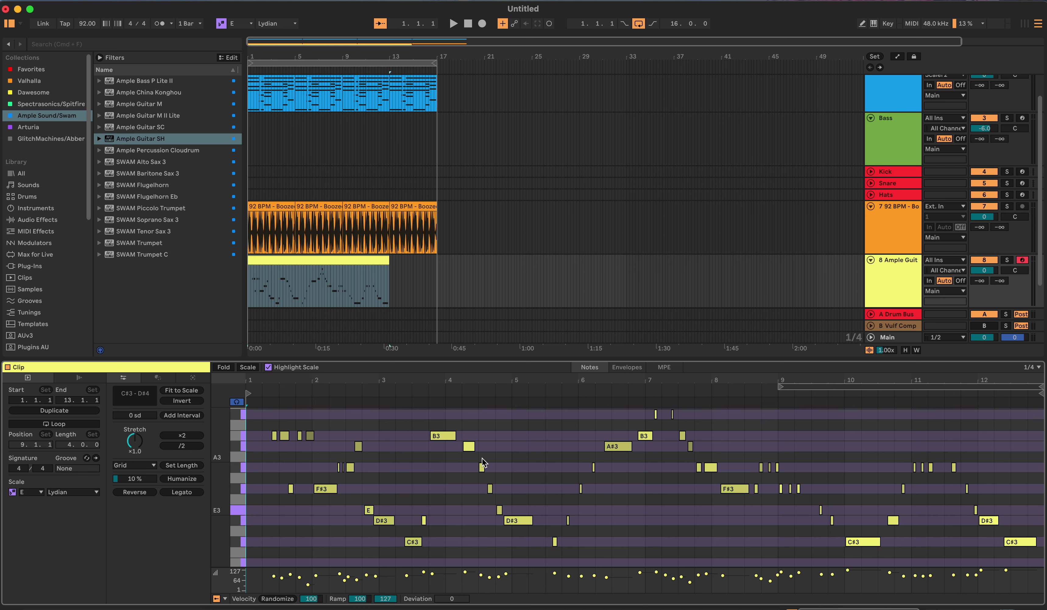
pyautogui.click(321, 262)
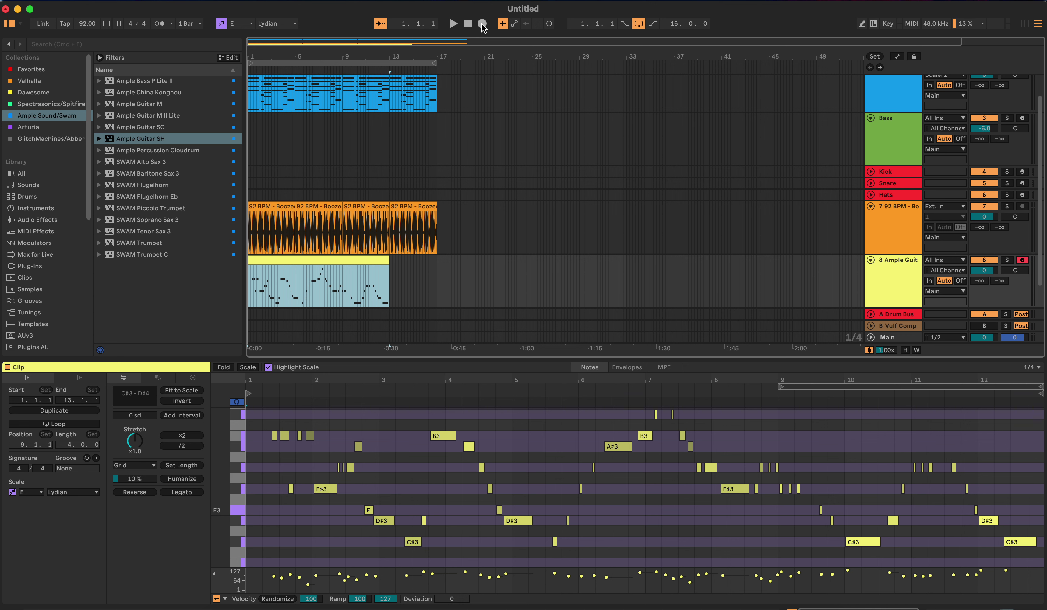
pyautogui.click(468, 23)
pyautogui.click(454, 24)
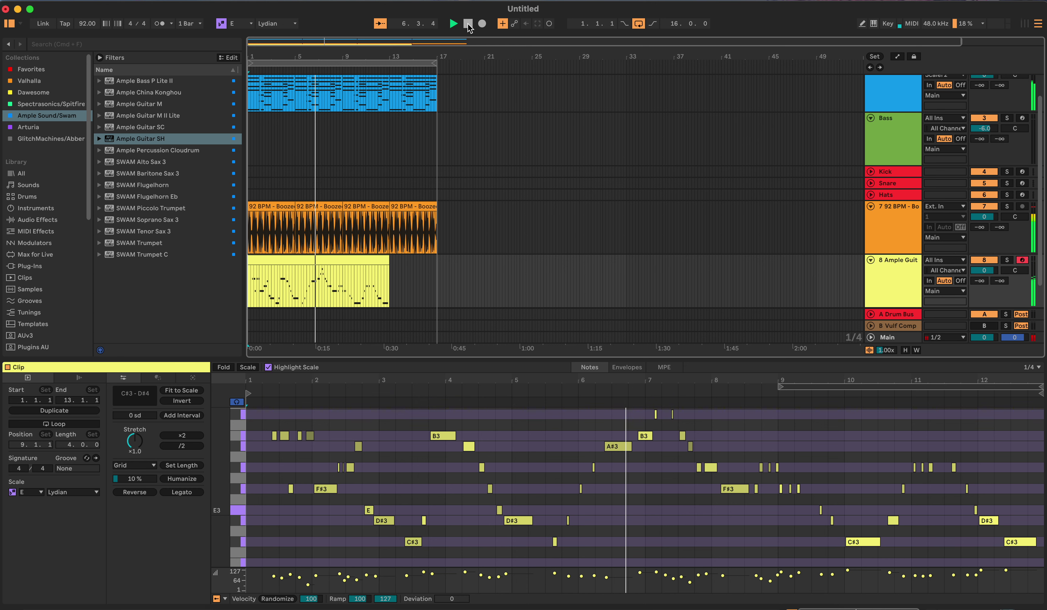
pyautogui.click(468, 24)
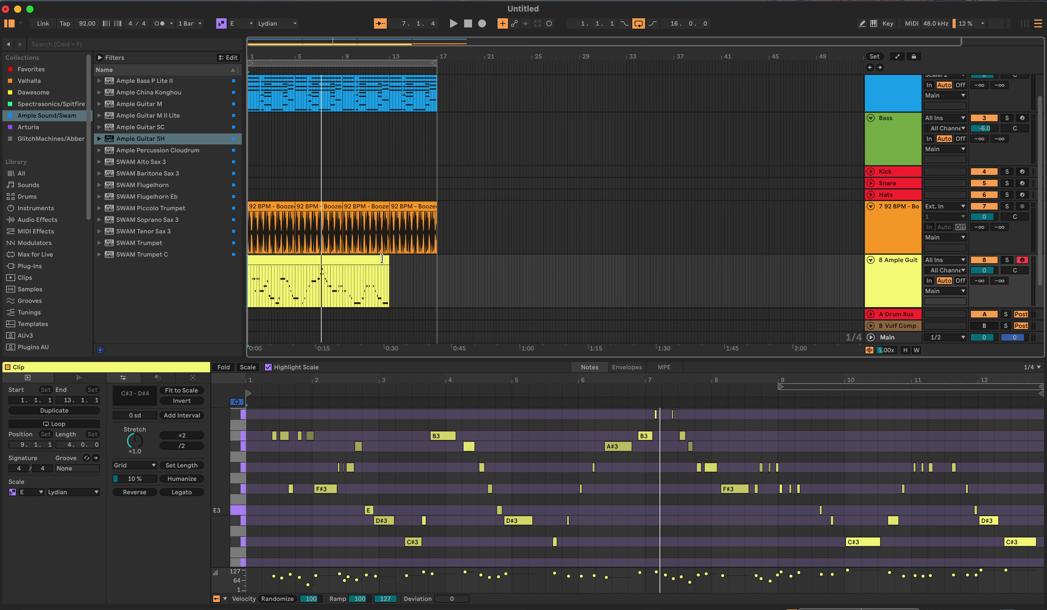
pyautogui.moveTo(389, 259)
pyautogui.mouseDown()
pyautogui.moveTo(415, 259)
pyautogui.moveTo(389, 257)
pyautogui.mouseUp()
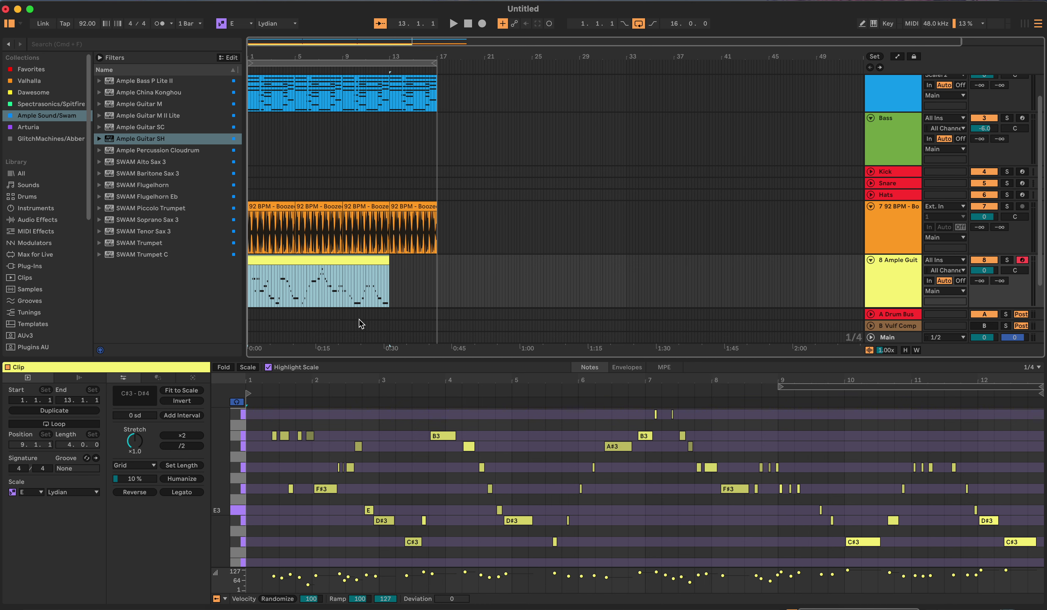
pyautogui.click(389, 287)
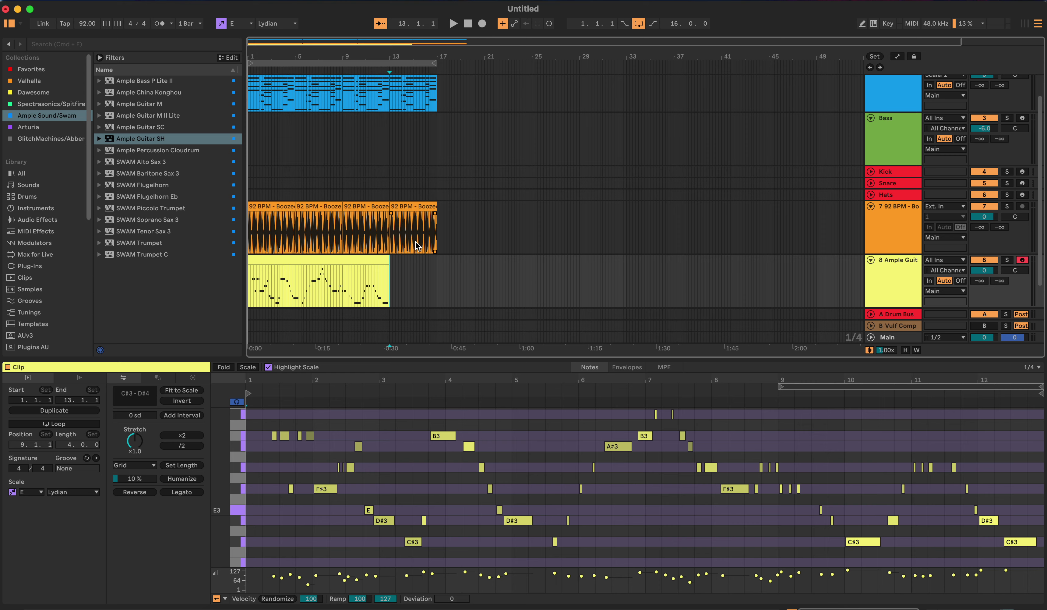
pyautogui.moveTo(347, 262)
pyautogui.mouseDown()
pyautogui.moveTo(439, 255)
pyautogui.moveTo(333, 269)
pyautogui.mouseUp()
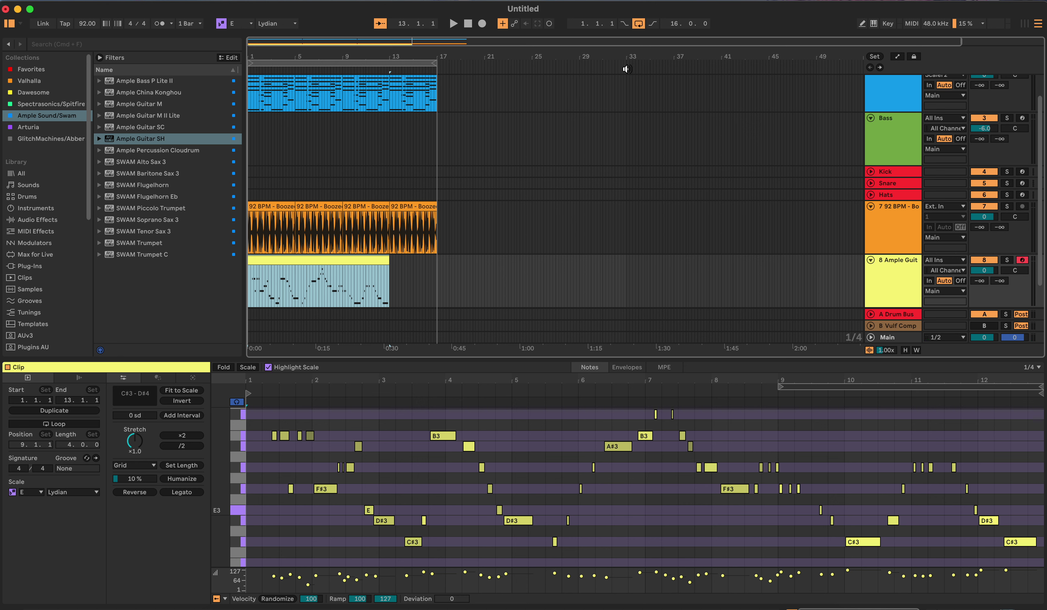
# Copy the guitar phrase at beats 2.3–3.1 to bar 13 and play it back
pyautogui.click(307, 287)
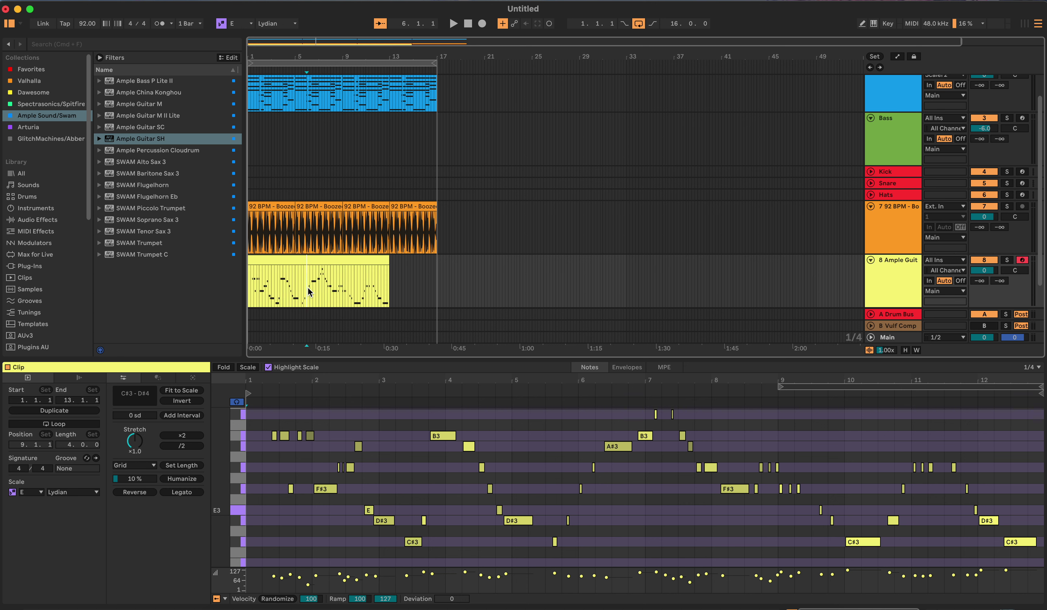
pyautogui.press('+')
pyautogui.hscroll(-5, 309, 286)
pyautogui.scroll(-2, 309, 286)
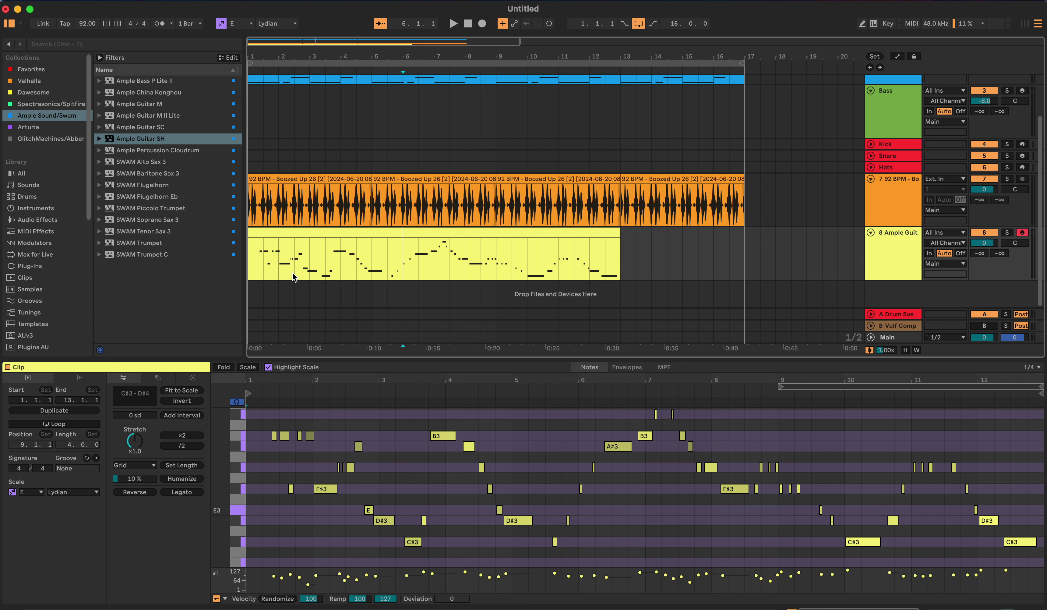
pyautogui.click(302, 270)
pyautogui.moveTo(302, 270); pyautogui.dragTo(309, 272)
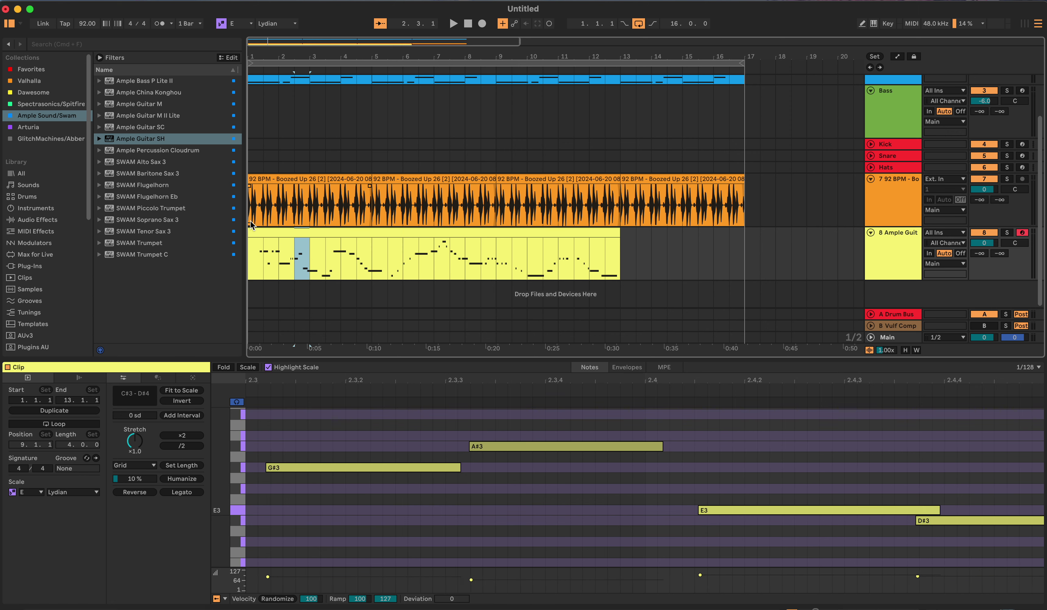
pyautogui.moveTo(300, 234)
pyautogui.mouseDown()
pyautogui.moveTo(574, 243)
pyautogui.moveTo(627, 235)
pyautogui.mouseUp()
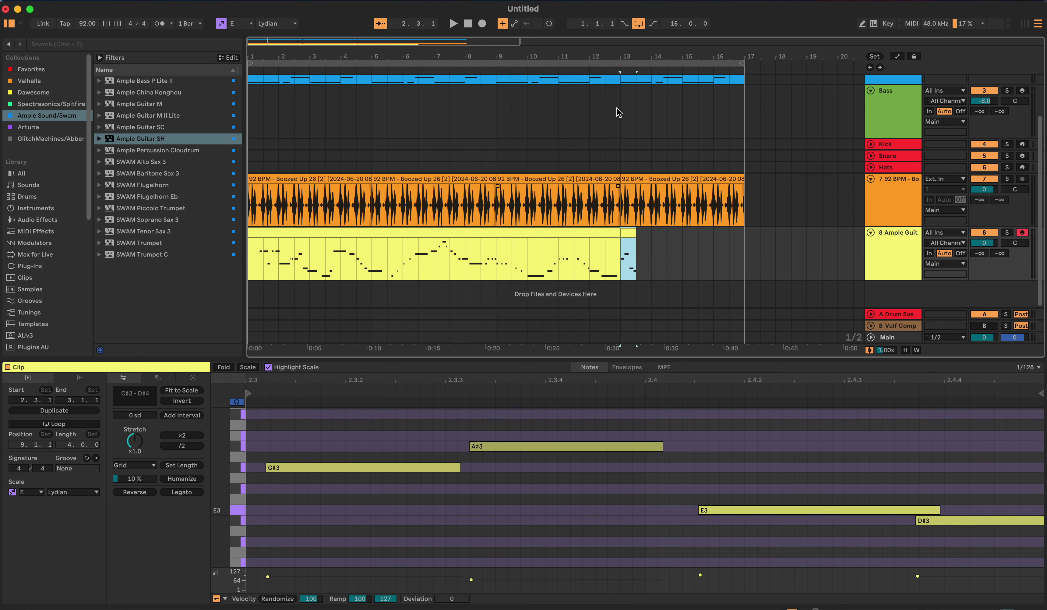
pyautogui.press('space')
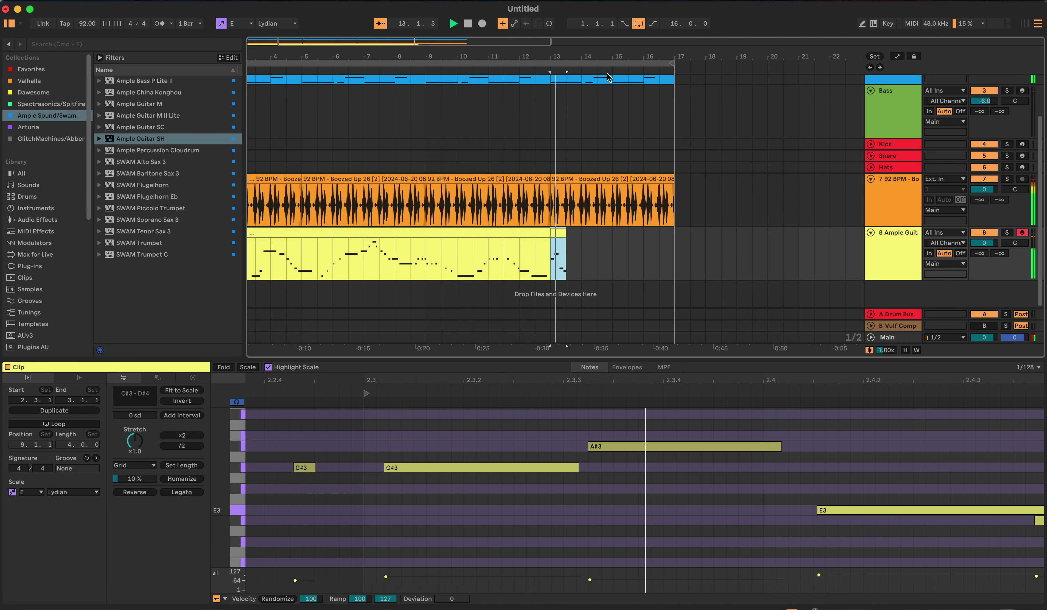
pyautogui.click(467, 25)
# Stretch the copied phrase to bar 15, then shorten it back to about bar 13.5
pyautogui.moveTo(541, 231); pyautogui.dragTo(640, 228)
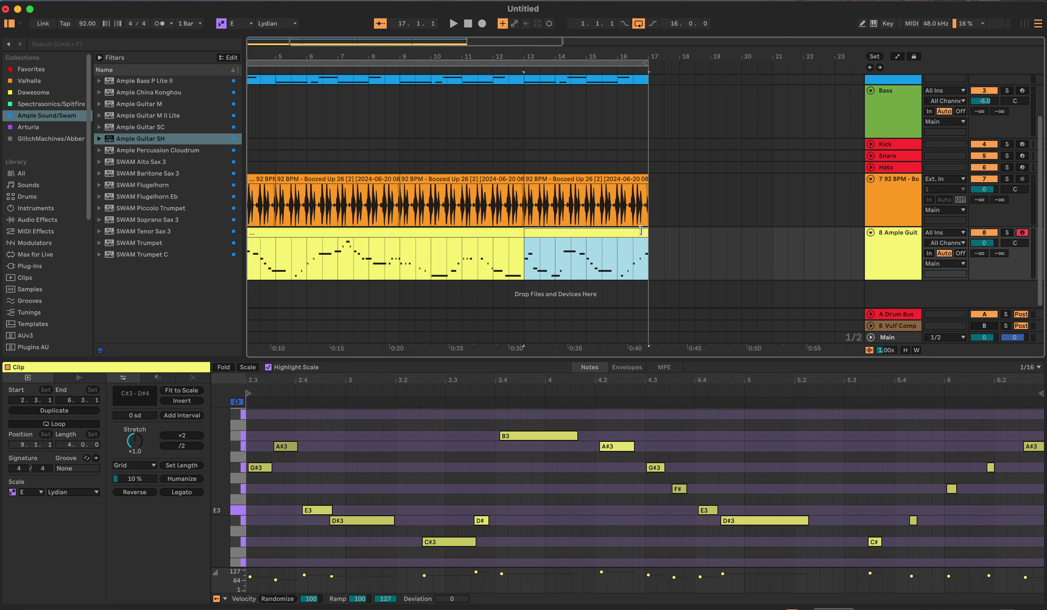
pyautogui.click(645, 234)
pyautogui.moveTo(645, 233); pyautogui.dragTo(540, 234)
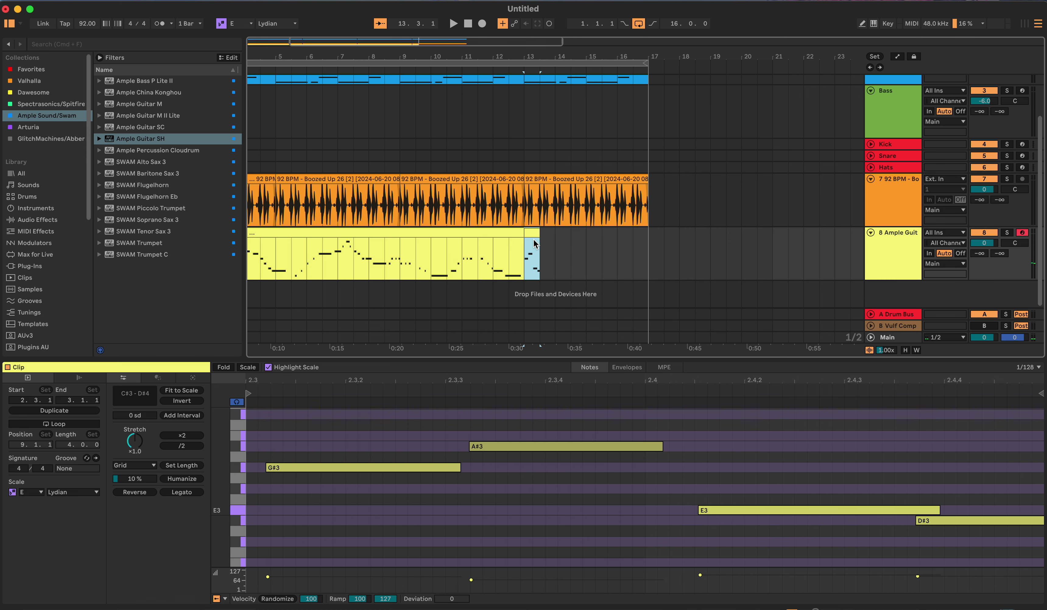
pyautogui.click(532, 237)
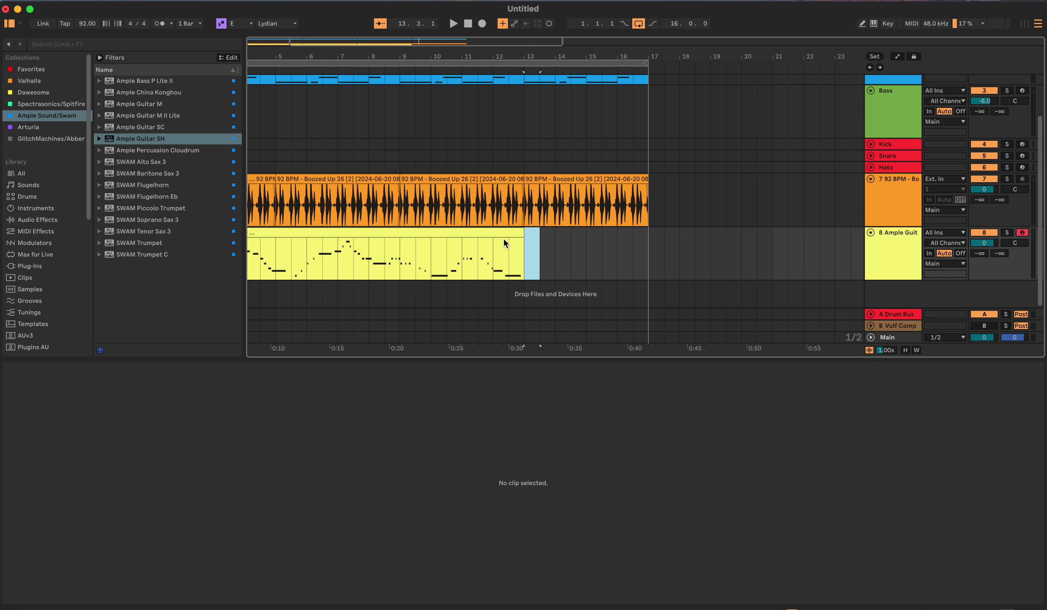
pyautogui.hscroll(-5, 524, 243)
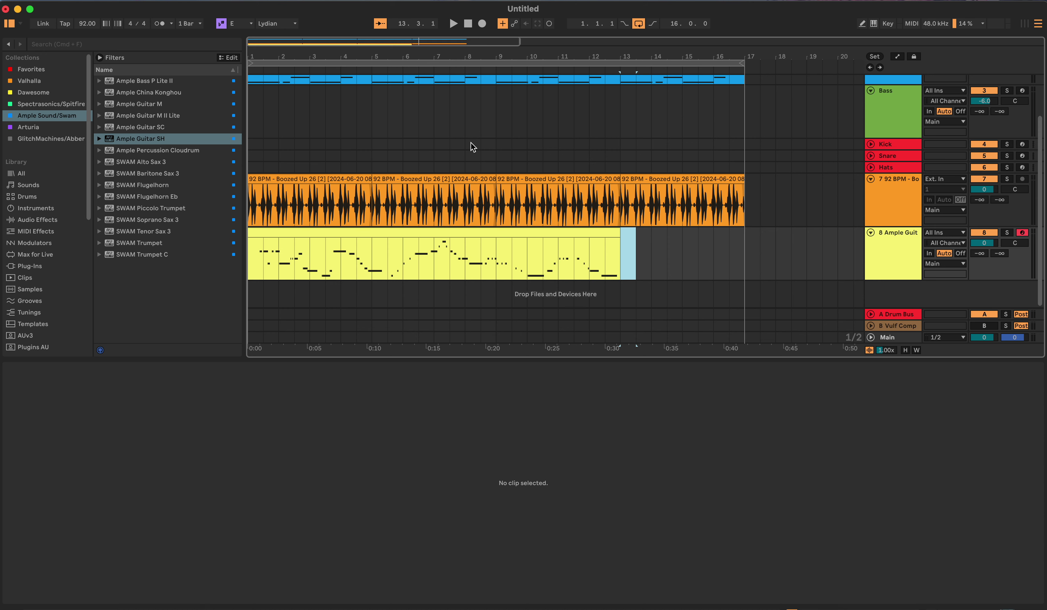
# Show the Ample Guitar SH devices, clear the clip selection, and briefly arm then disarm Keys Chords
pyautogui.hotkey('shift', 'Tab')
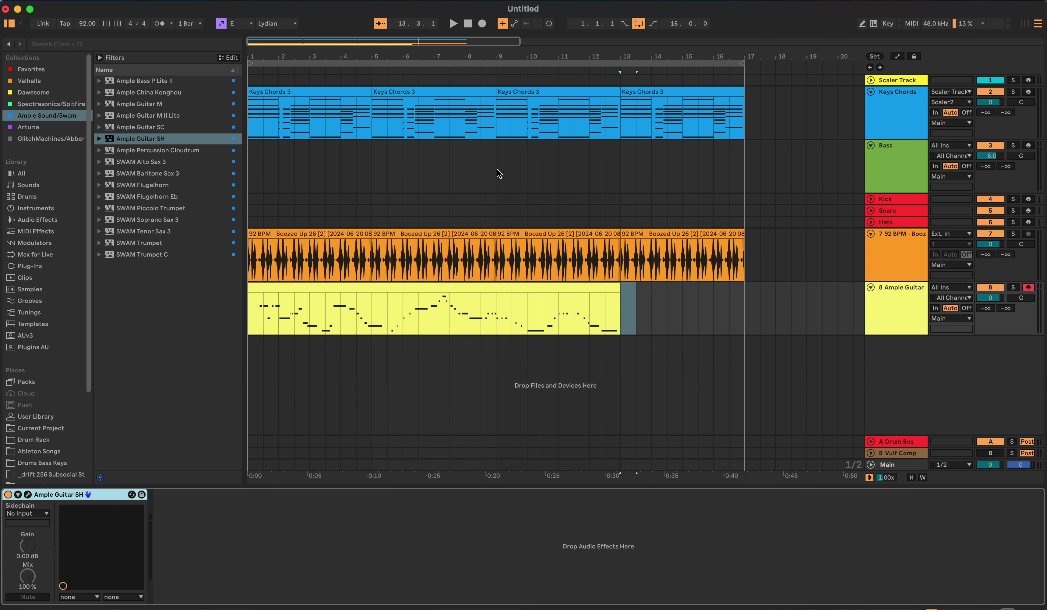
pyautogui.click(636, 290)
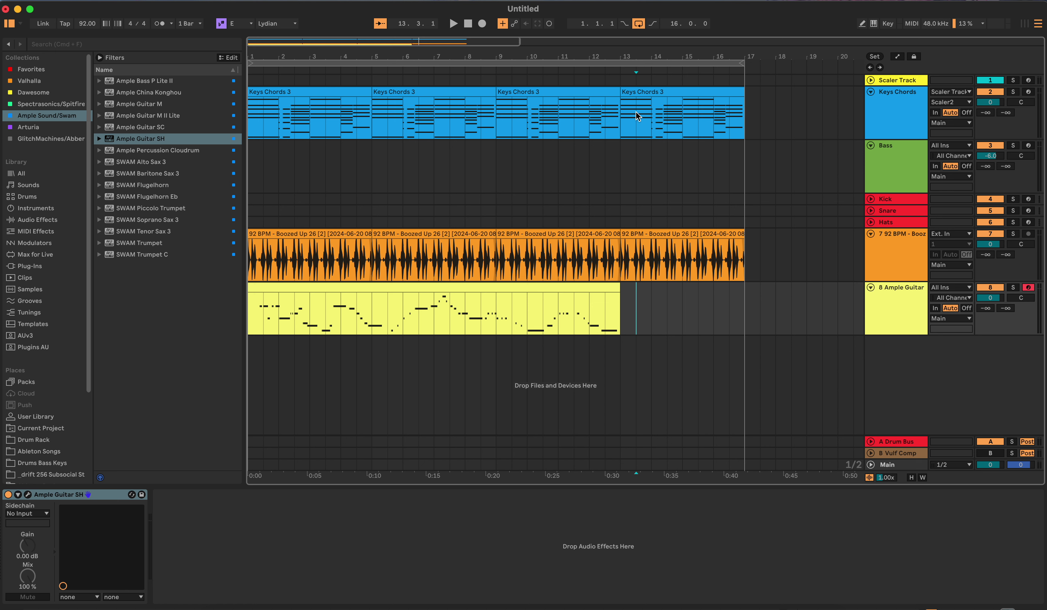
pyautogui.click(1029, 91)
pyautogui.click(1028, 91)
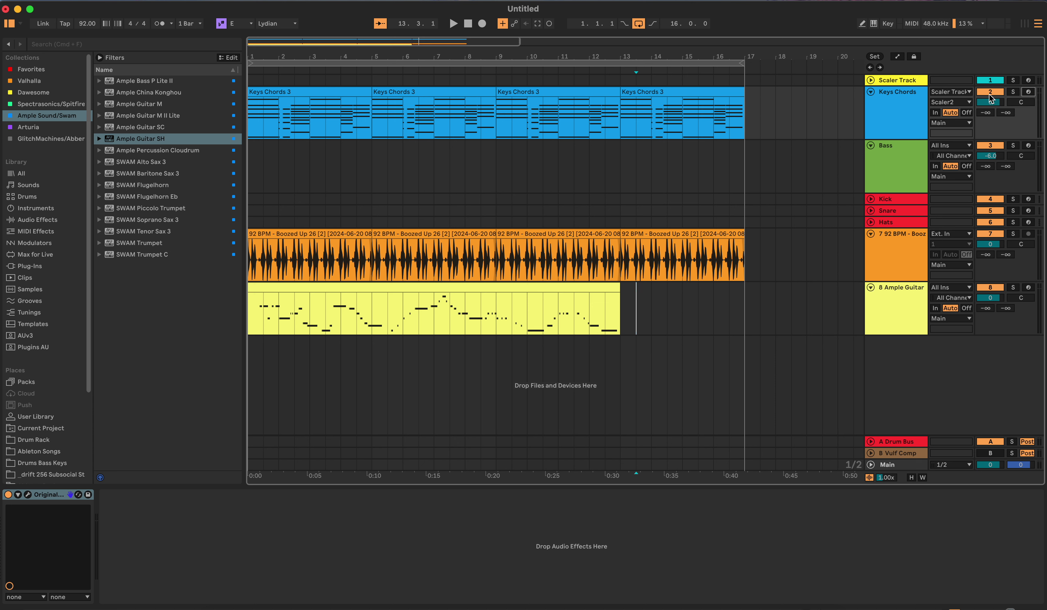
# Duplicate the Keys Chords track and delete its four chord clips spanning bars 1–17
pyautogui.rightClick(901, 98)
pyautogui.click(839, 125)
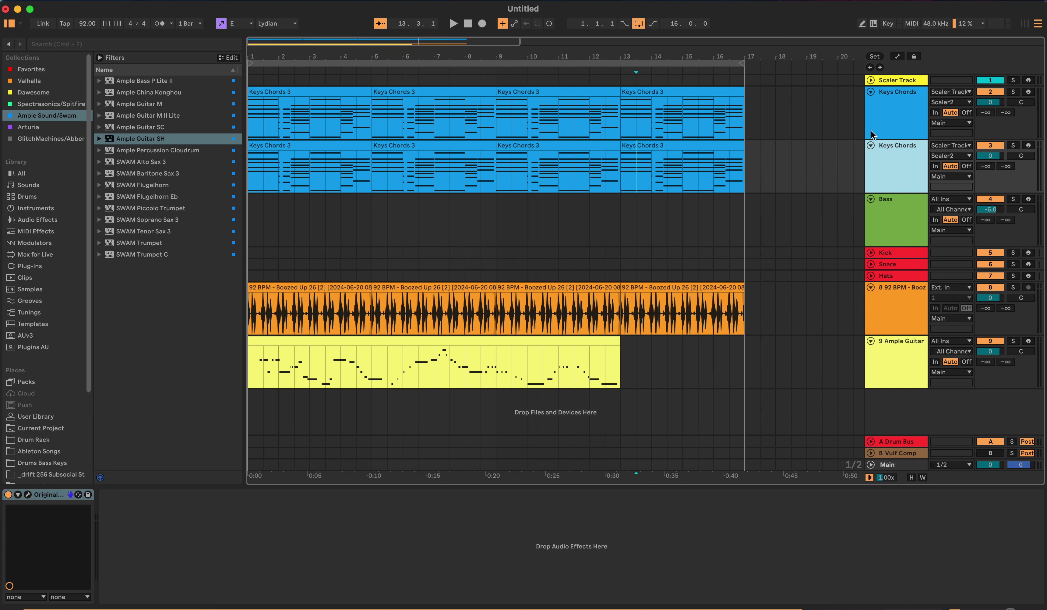
pyautogui.click(711, 154)
pyautogui.press('Delete')
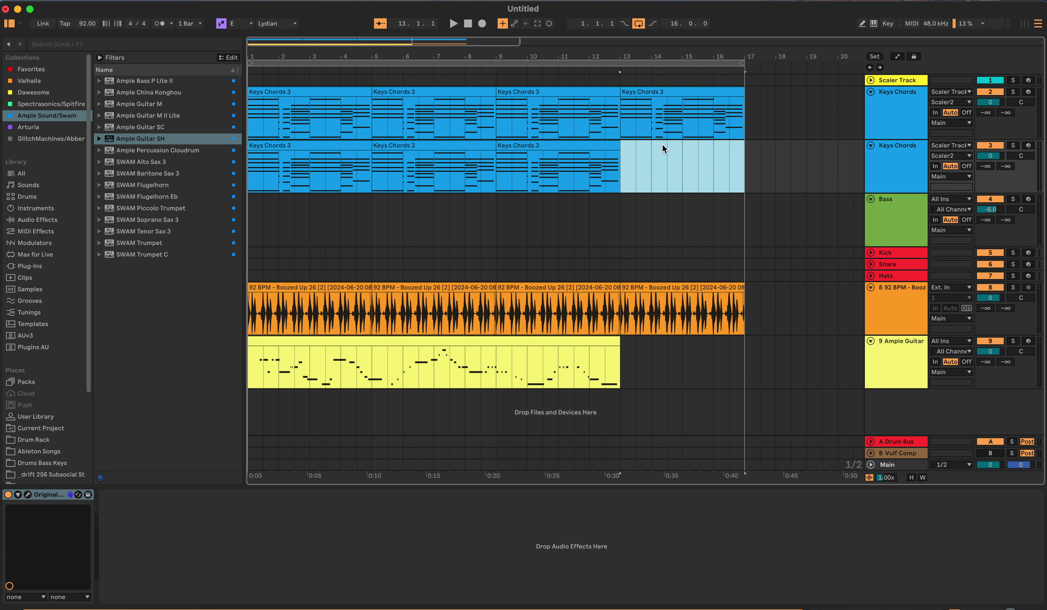
pyautogui.click(575, 146)
pyautogui.press('Delete')
pyautogui.click(455, 146)
pyautogui.press('Delete')
pyautogui.click(356, 146)
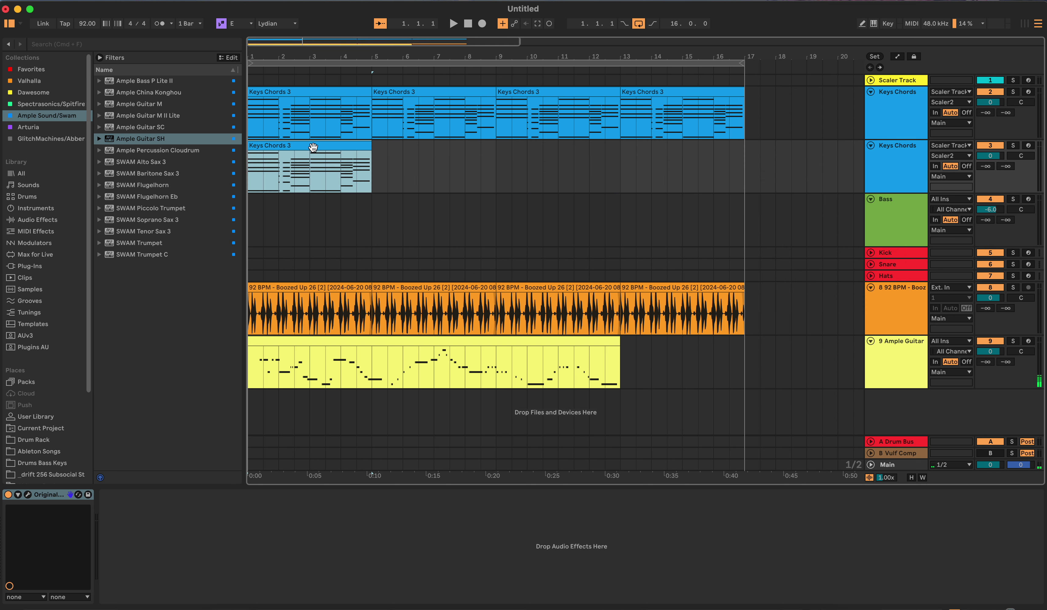
pyautogui.press('Delete')
# Set the duplicate Keys Chords track's input to All Ins and arm it
pyautogui.click(967, 145)
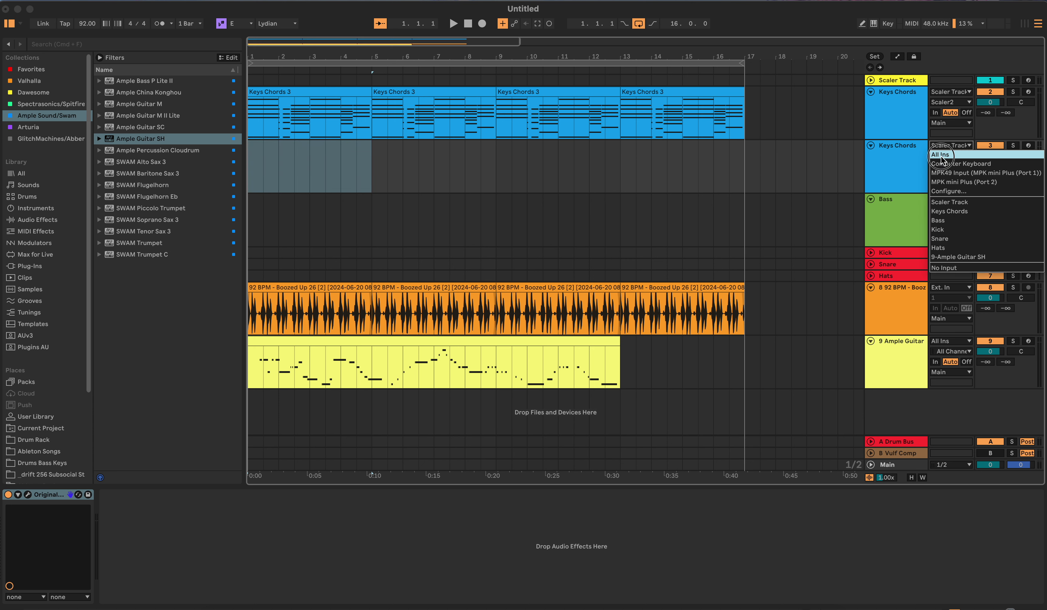
pyautogui.click(942, 146)
pyautogui.click(1029, 145)
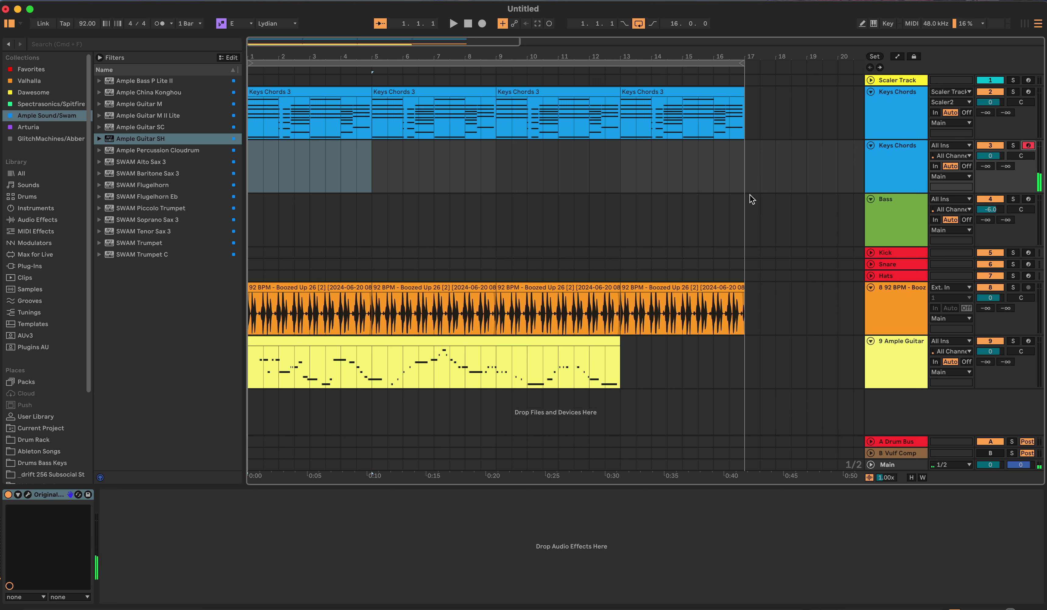
# Switch off the original Keys Chords and Ample Guitar tracks and play from bar 1
pyautogui.click(986, 89)
pyautogui.click(468, 24)
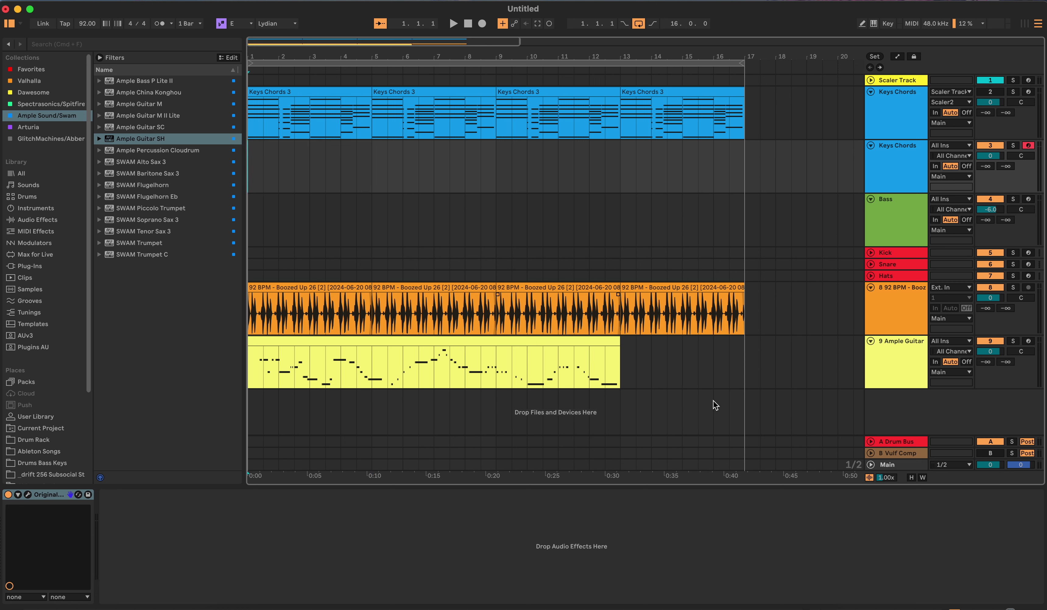
pyautogui.click(988, 341)
pyautogui.click(452, 23)
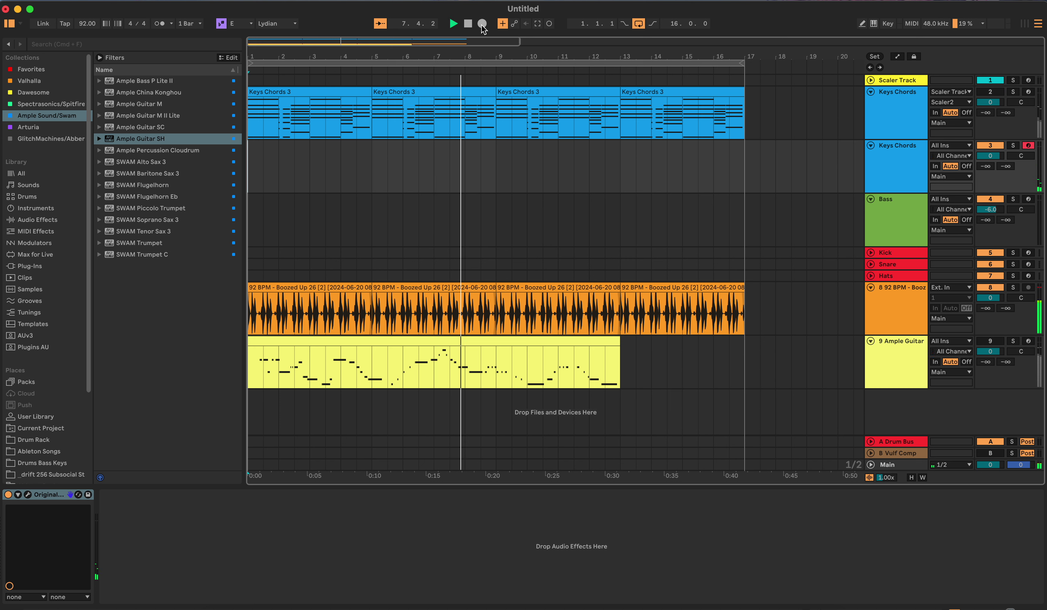
# Stop playback, capture the played chords as a MIDI clip, review its notes, then delete it
pyautogui.click(468, 23)
pyautogui.click(537, 24)
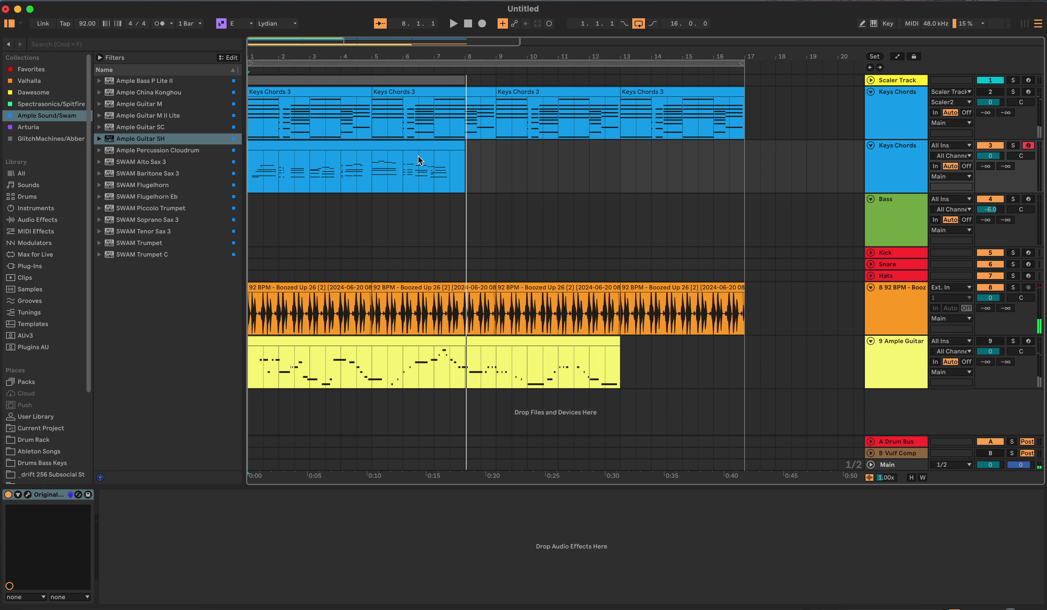
pyautogui.click(429, 80)
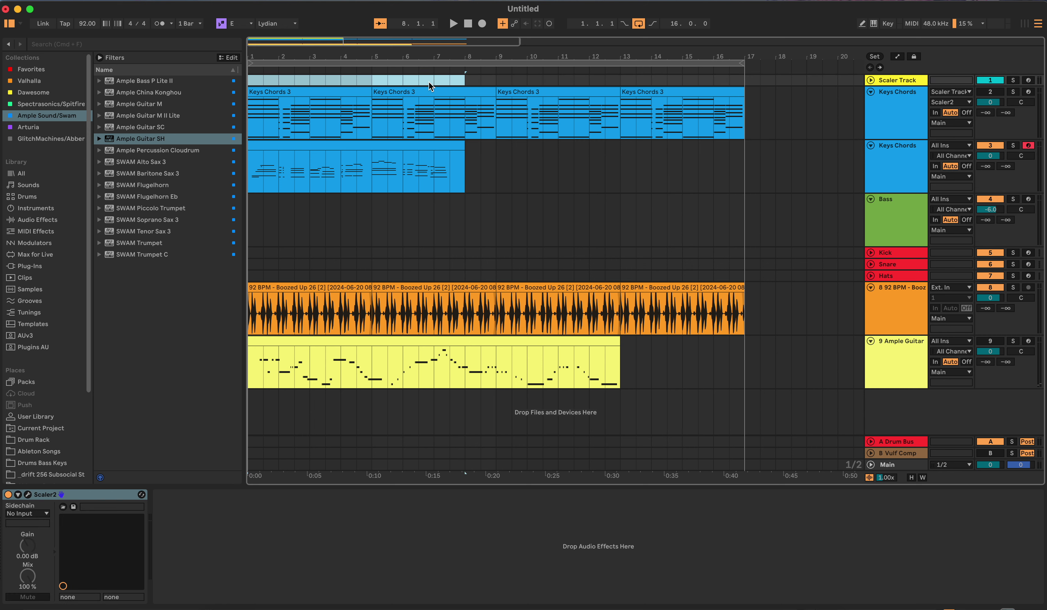
pyautogui.click(394, 145)
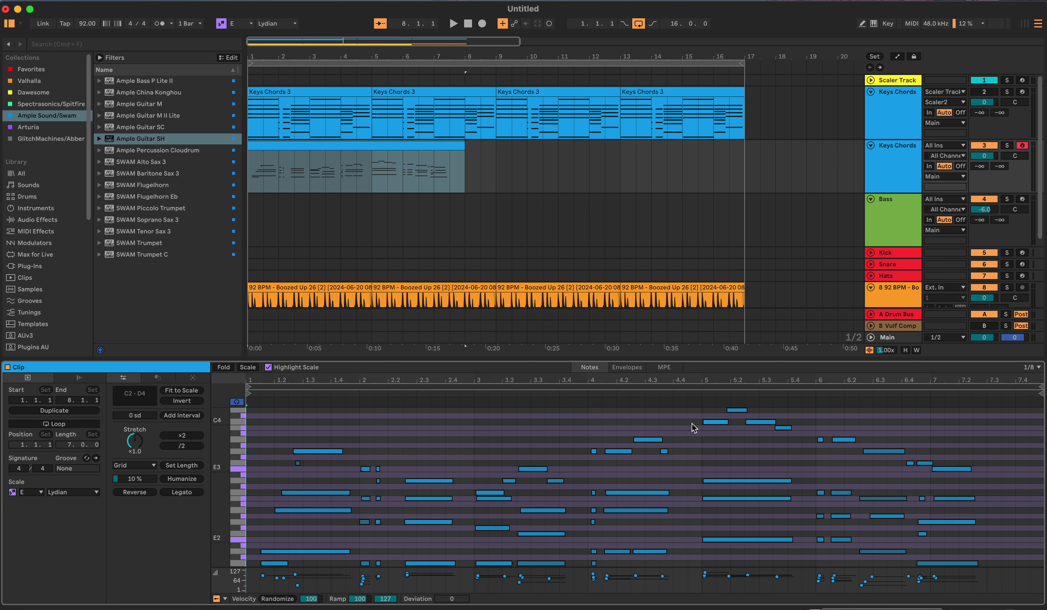
pyautogui.click(374, 147)
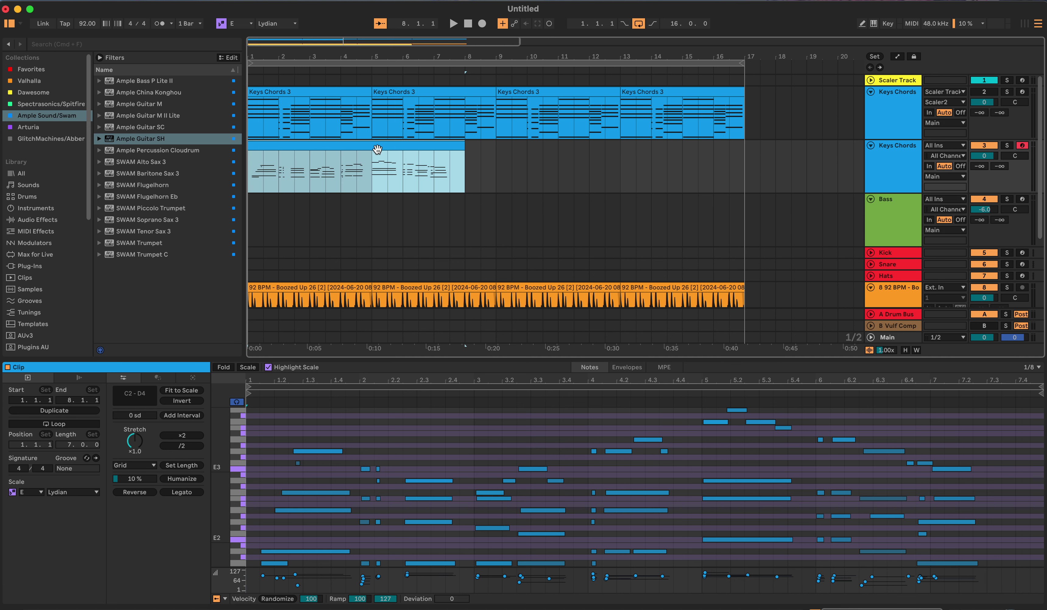
pyautogui.press('Delete')
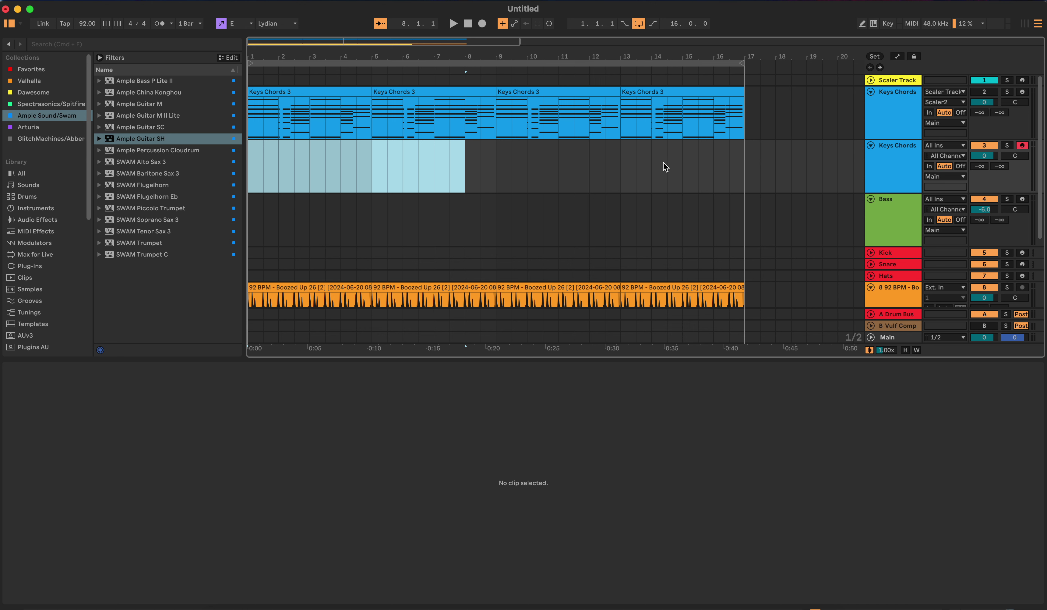
# Delete the duplicate Keys Chords track and arm the Bass track
pyautogui.click(888, 155)
pyautogui.press('Delete')
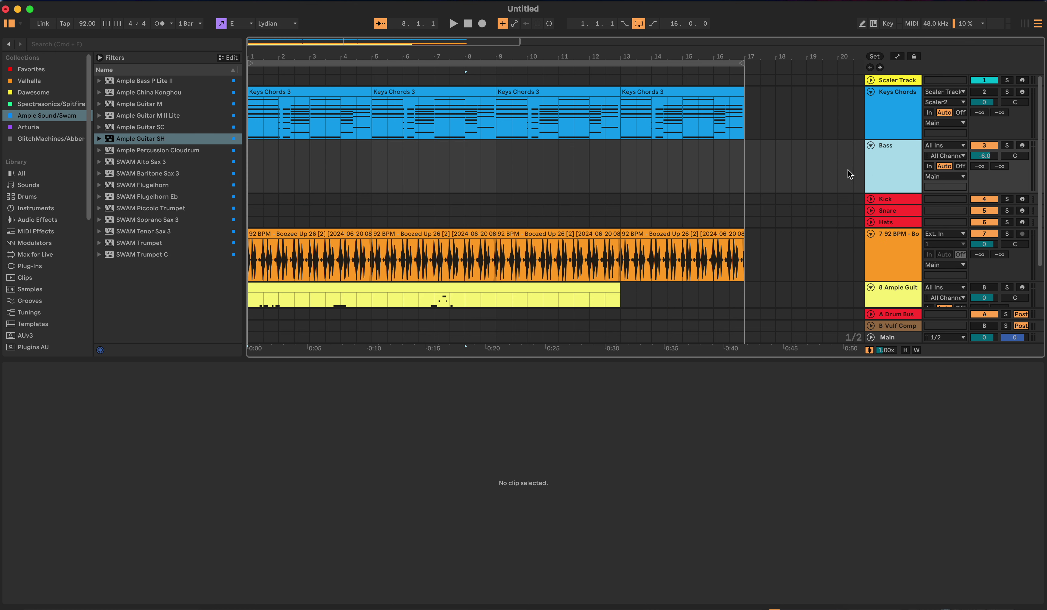
pyautogui.click(1022, 145)
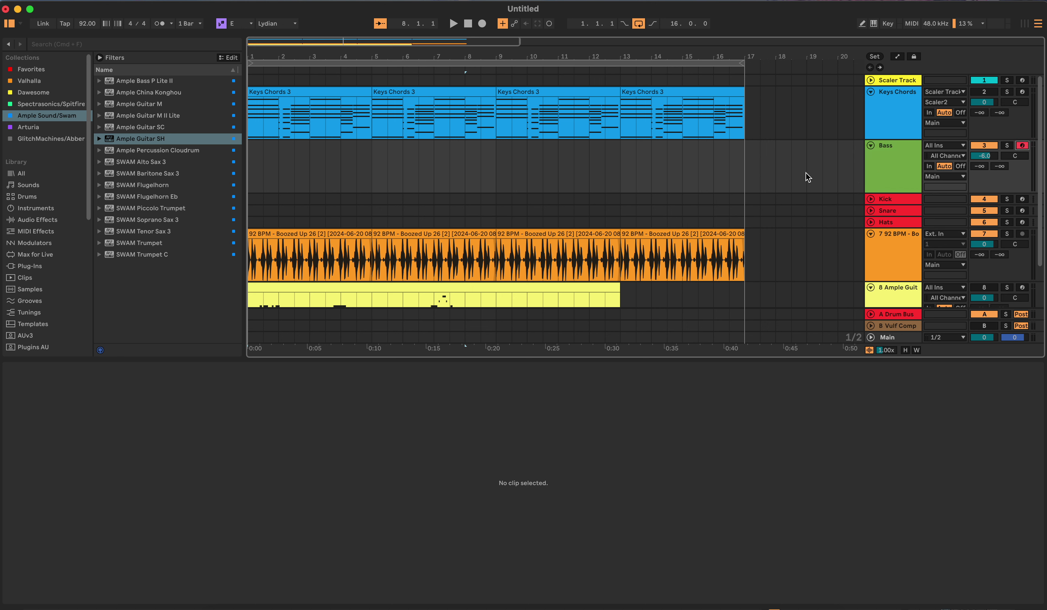
# Play and stop the arrangement, then capture the bass line as a MIDI clip and view its notes
pyautogui.press('space')
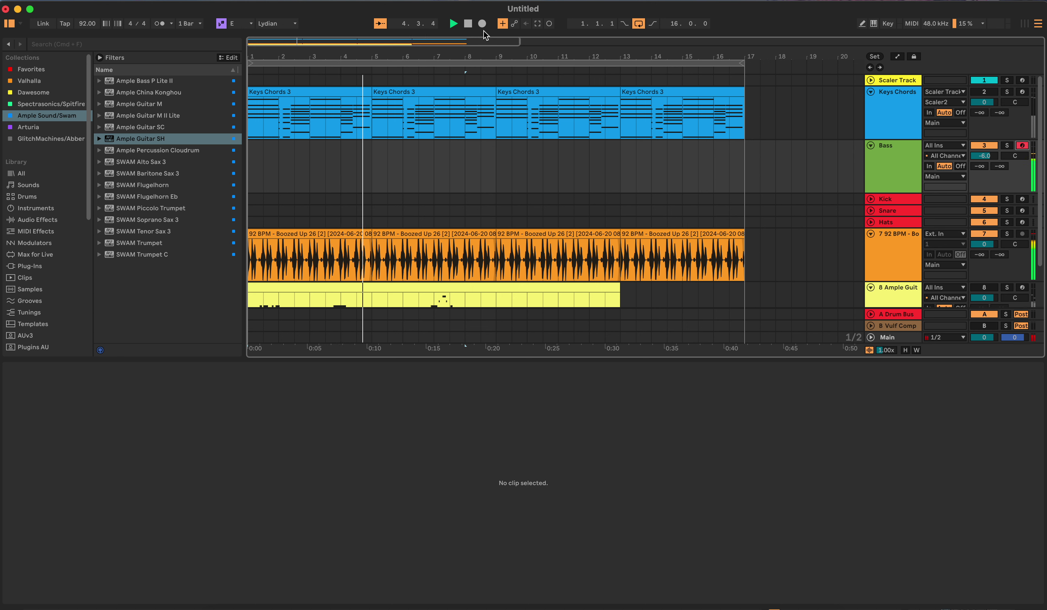
pyautogui.press('space')
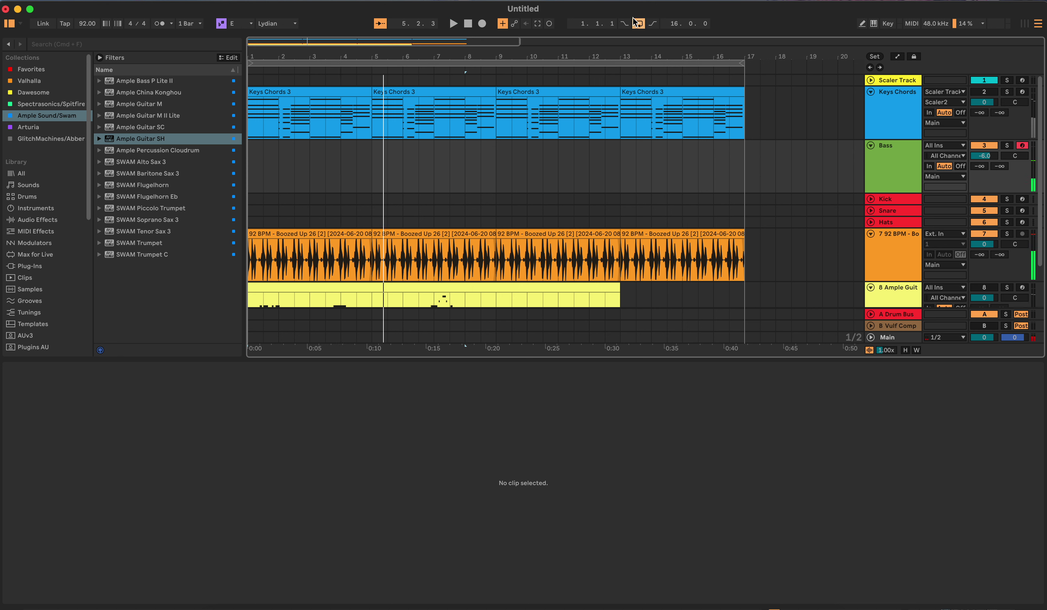
pyautogui.click(637, 23)
pyautogui.press('super+shift+c')
pyautogui.click(321, 146)
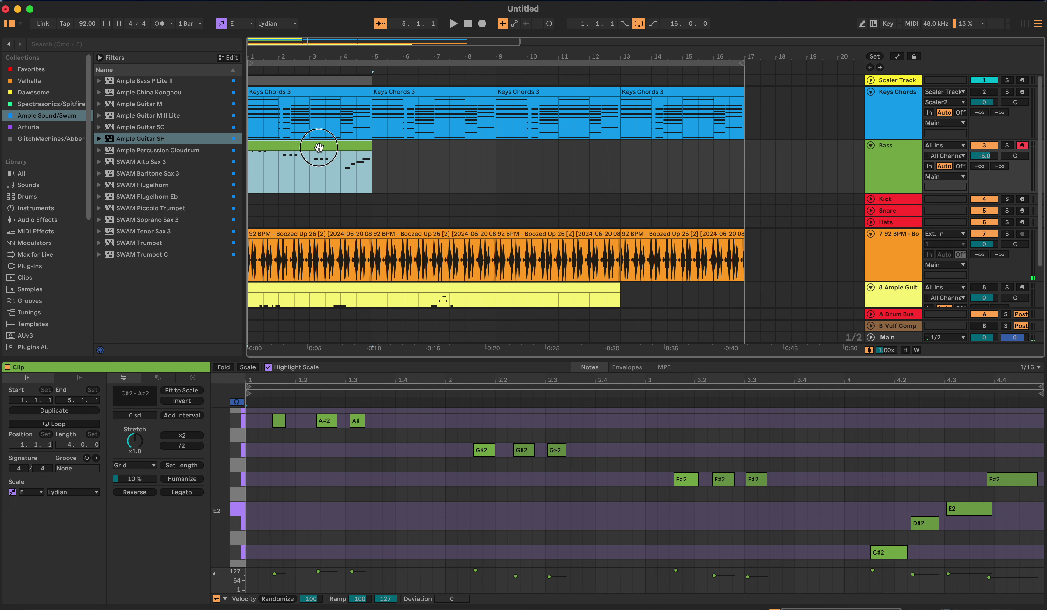
# Play the arrangement with the captured bass clip, then delete that clip
pyautogui.press('space')
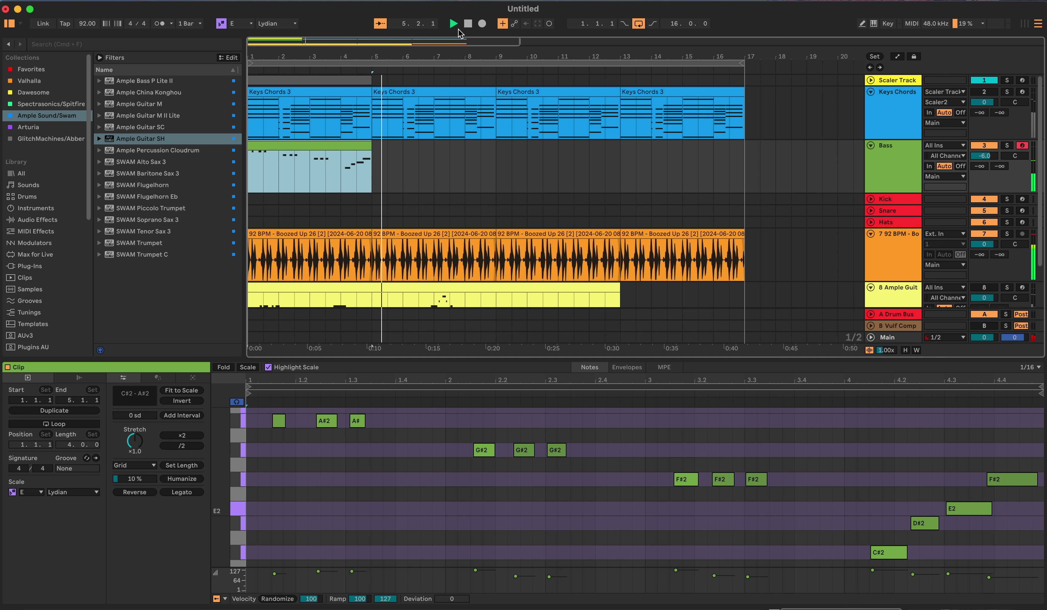
pyautogui.click(468, 24)
pyautogui.click(362, 80)
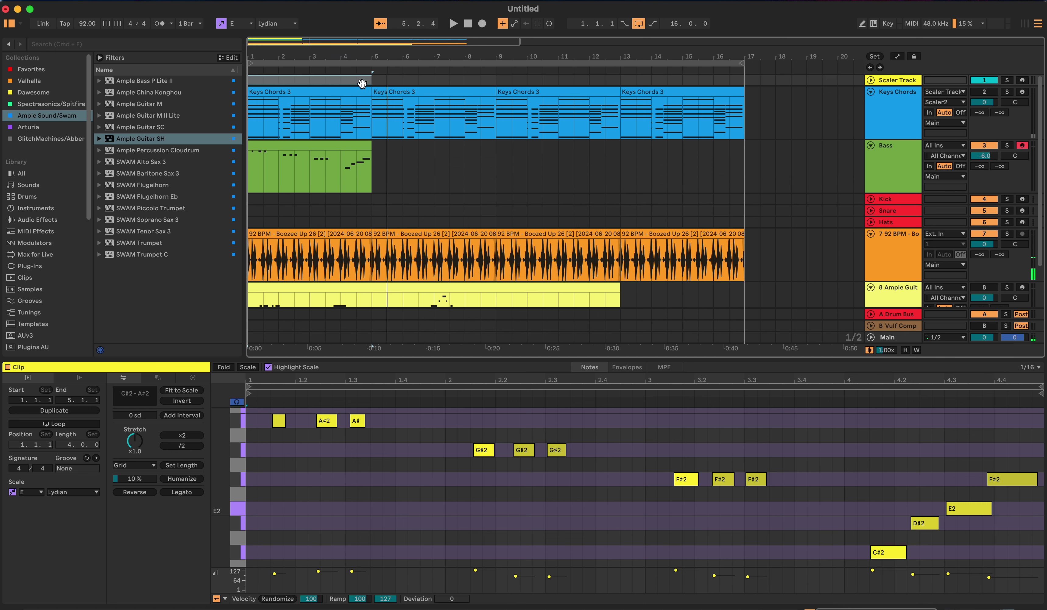
pyautogui.click(379, 82)
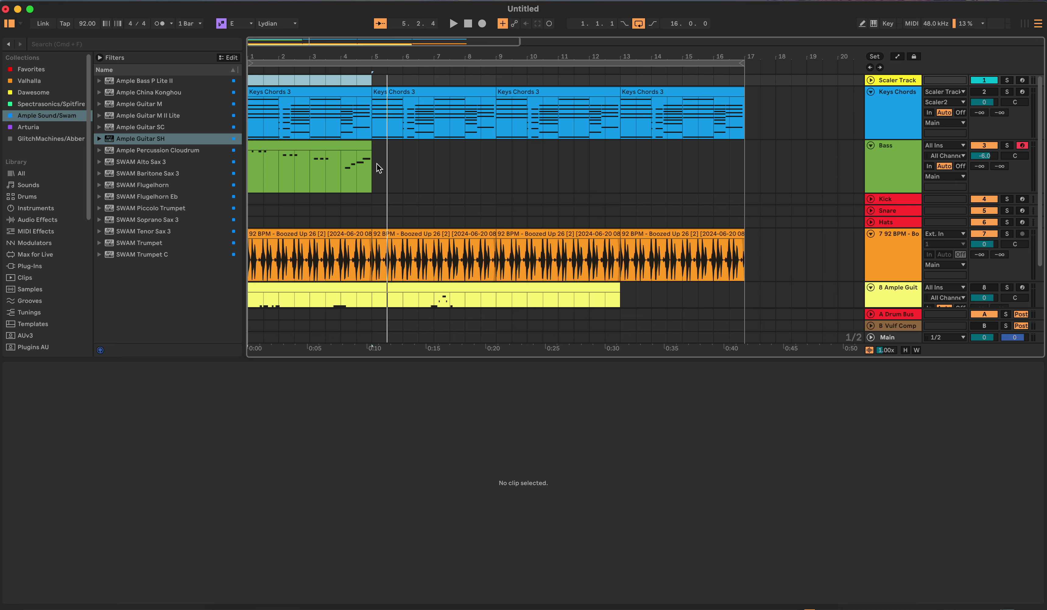
pyautogui.click(341, 147)
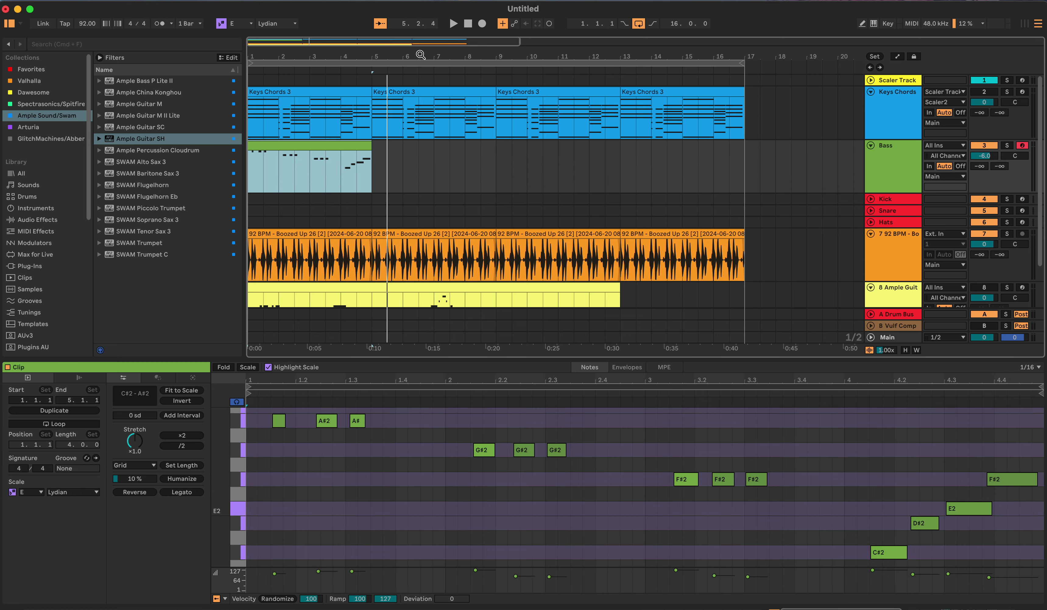
pyautogui.press('Delete')
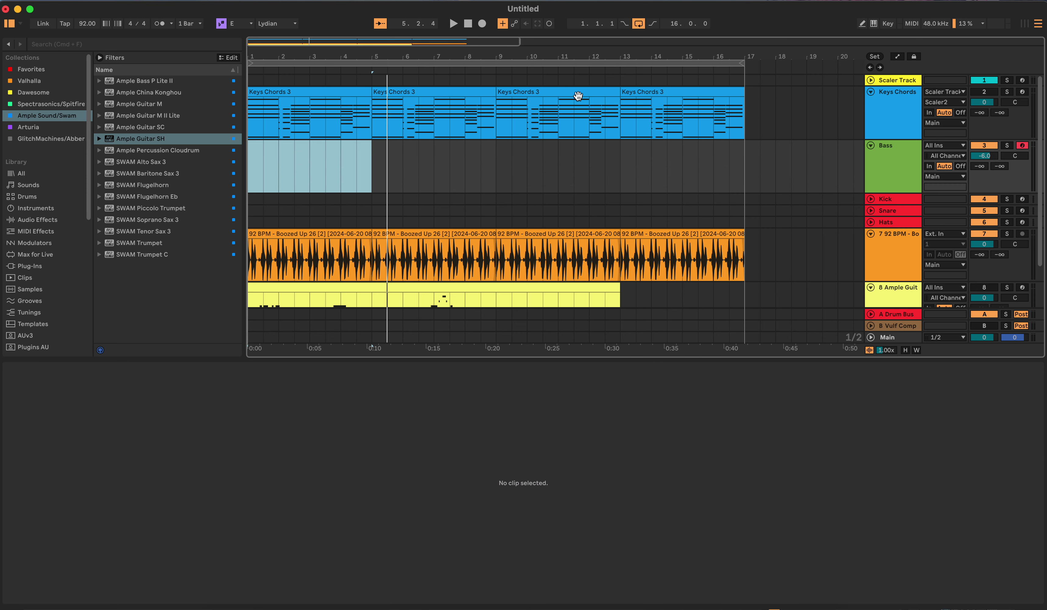
# Re-enable the Keys Chords track and play the arrangement from bar 1
pyautogui.click(985, 93)
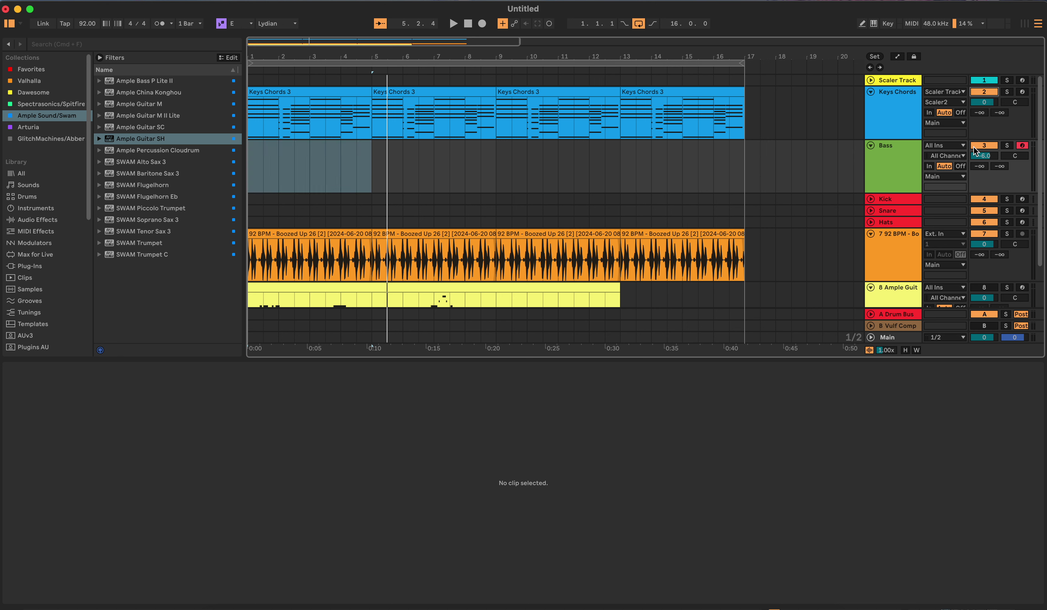
pyautogui.click(468, 23)
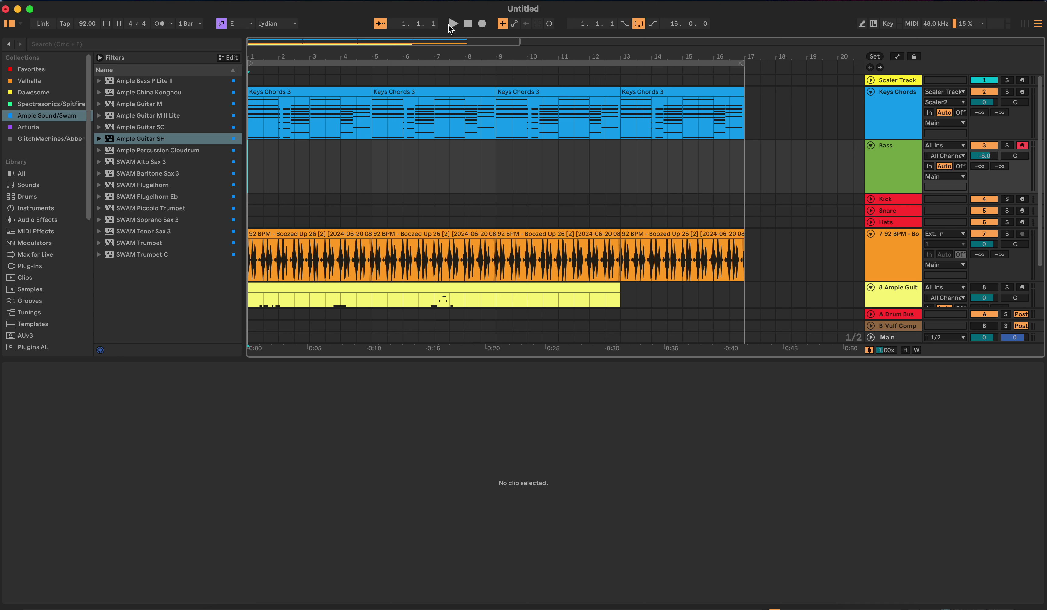
pyautogui.click(453, 24)
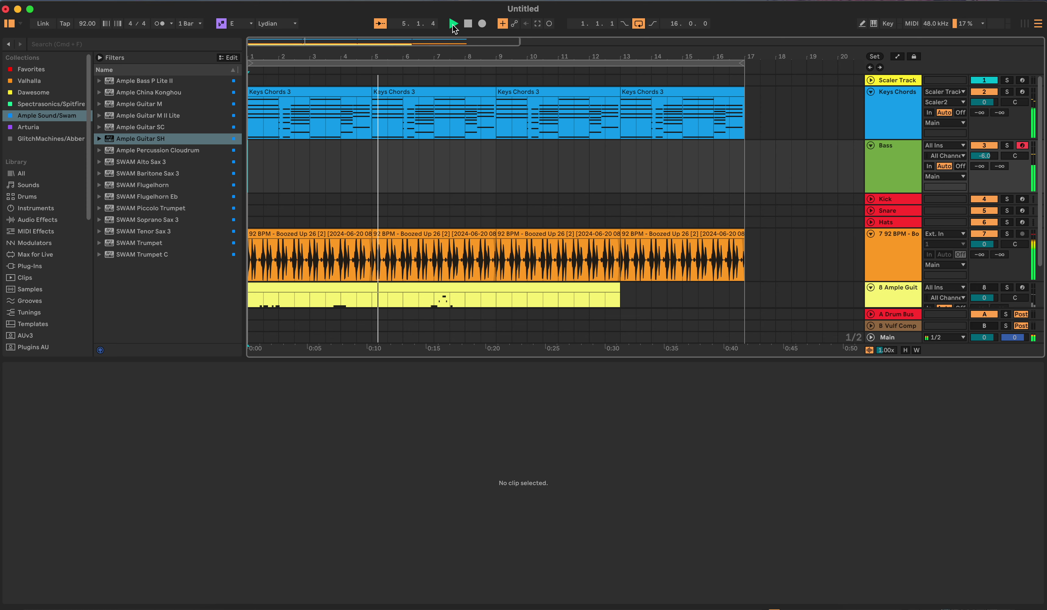
# Add an eighth-long A#2 note at bar 1 of the Bass clip and play it back
pyautogui.click(468, 23)
pyautogui.click(538, 24)
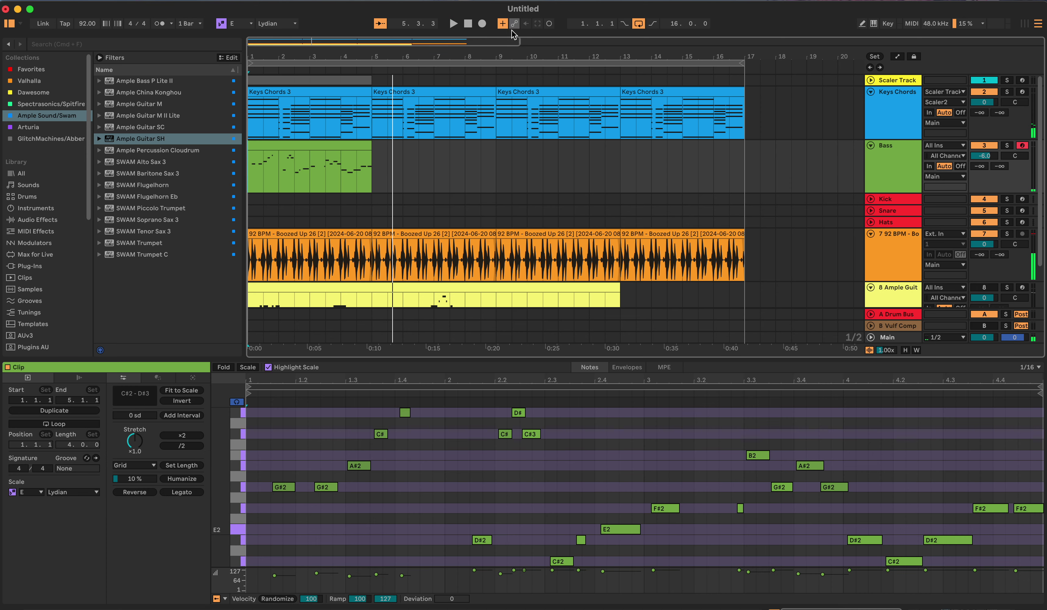
pyautogui.click(327, 146)
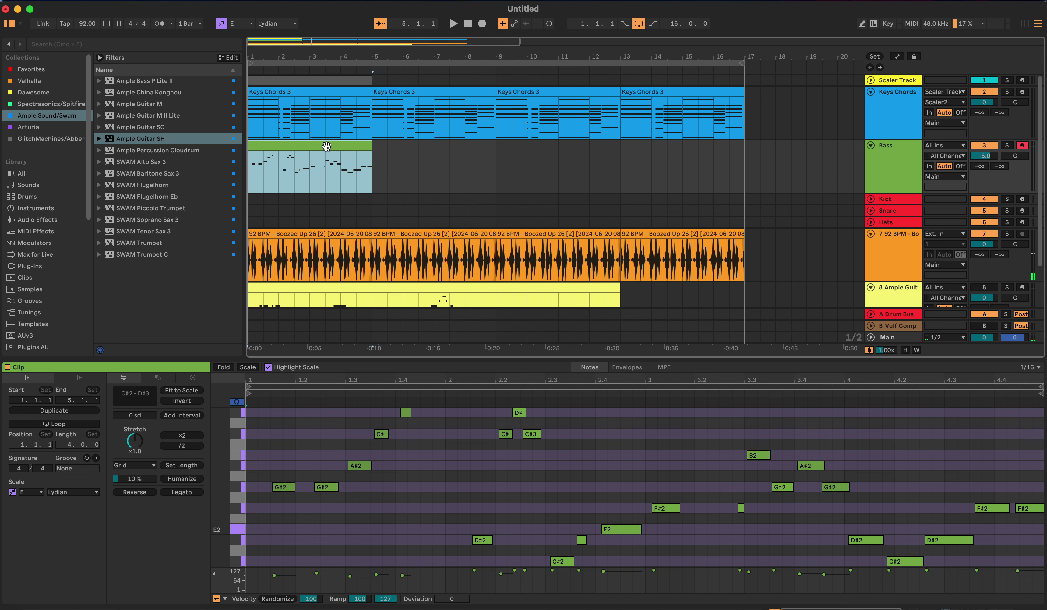
pyautogui.click(251, 465)
pyautogui.doubleClick(251, 465)
pyautogui.moveTo(259, 466); pyautogui.dragTo(270, 466)
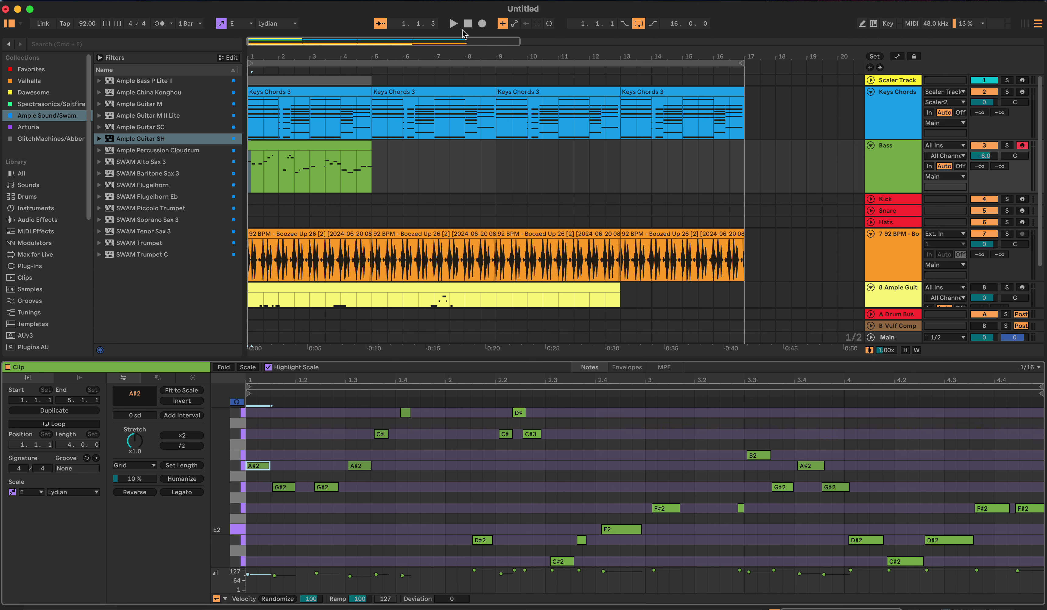
pyautogui.click(453, 24)
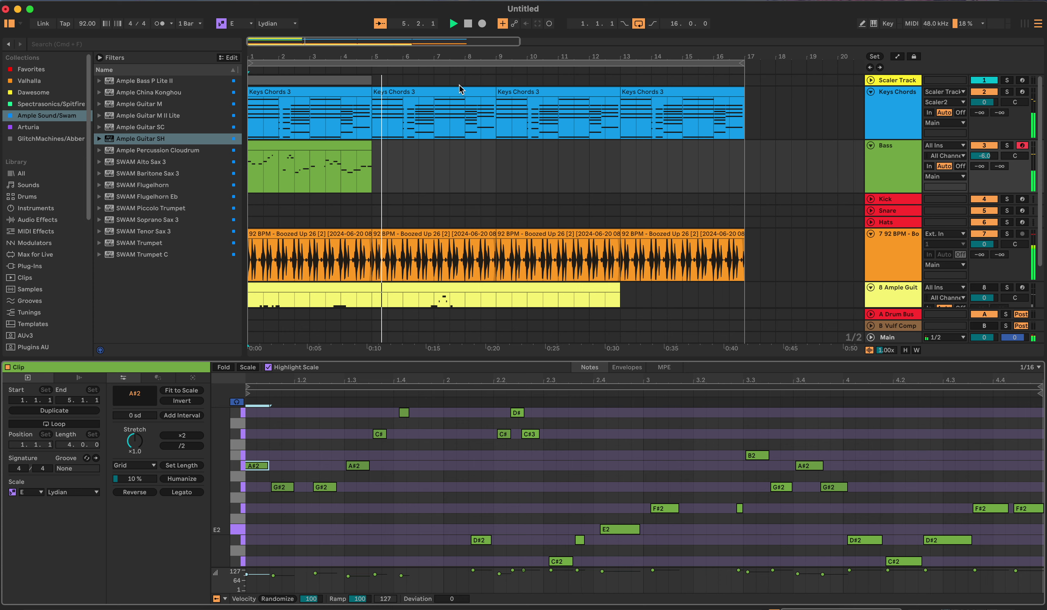
# Stop playback, undo the accidental Scaler clip move, and show the Scaler Track's Scaler2 device
pyautogui.click(468, 23)
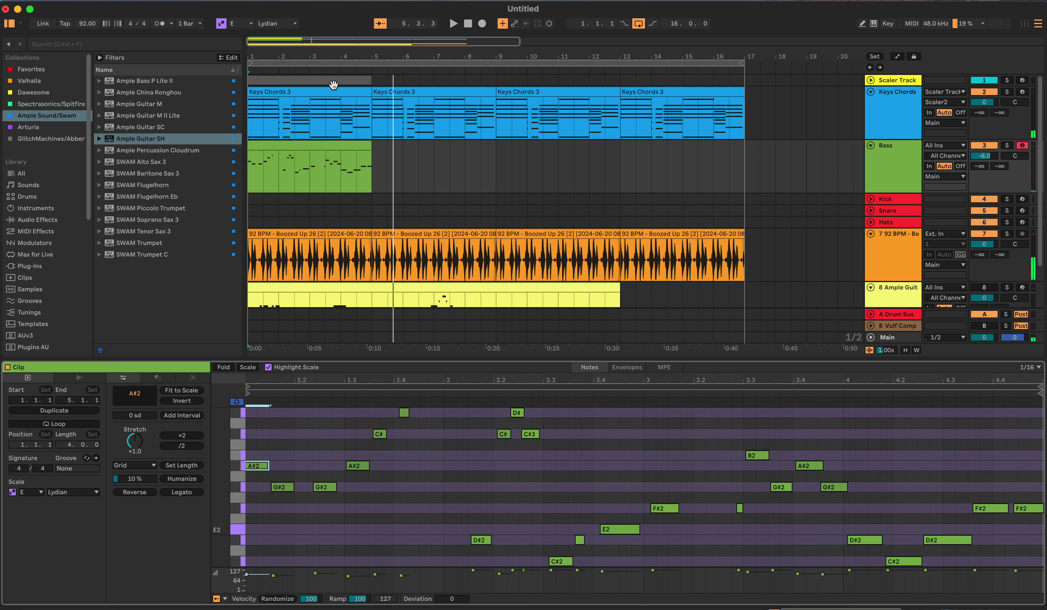
pyautogui.moveTo(333, 85); pyautogui.dragTo(336, 85)
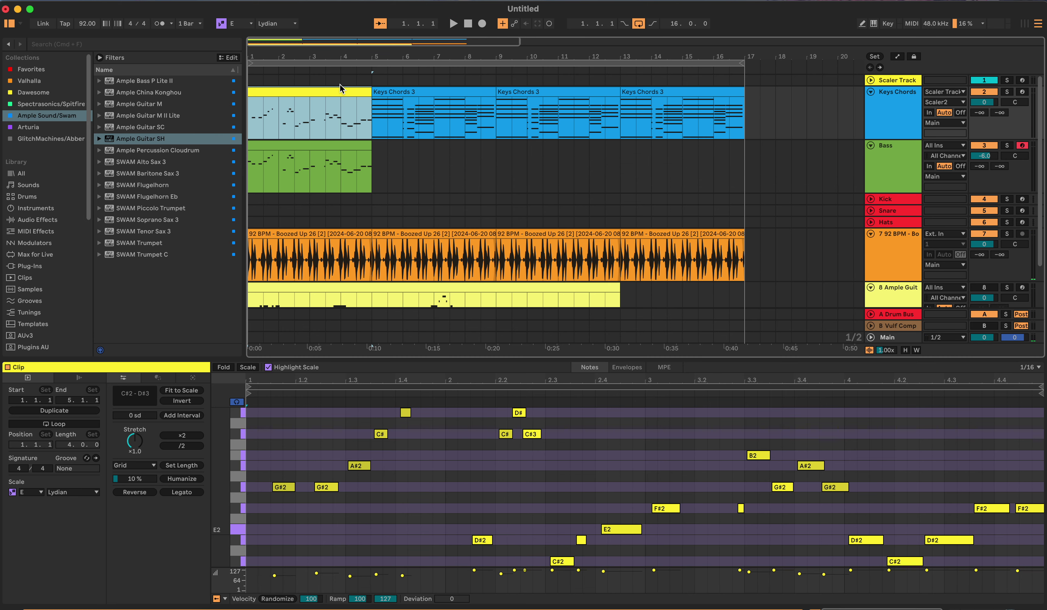
pyautogui.press('super+z')
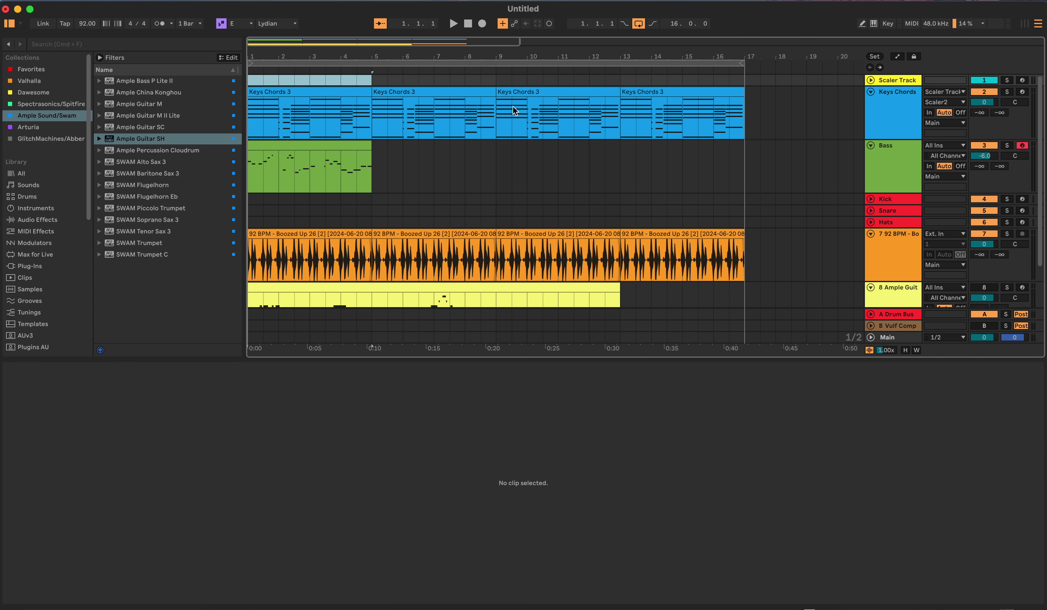
pyautogui.click(714, 80)
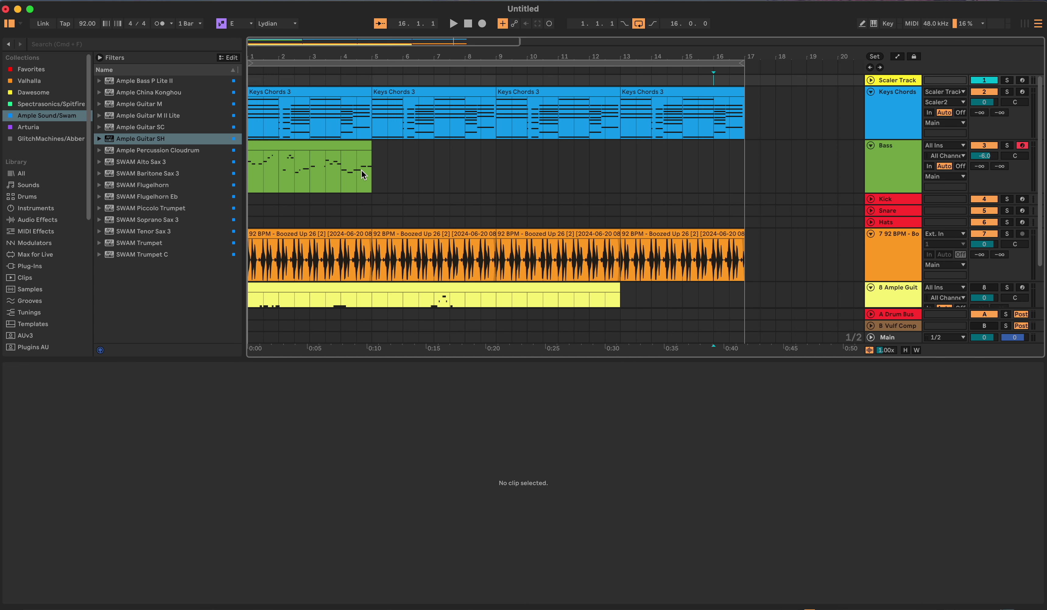
pyautogui.hotkey('shift', 'Tab')
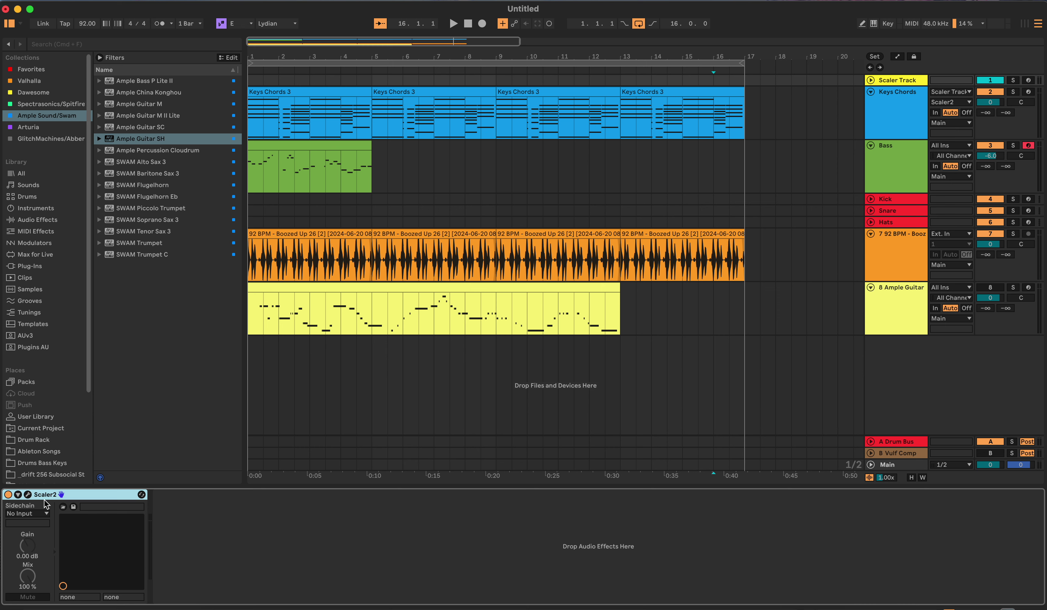
pyautogui.click(28, 495)
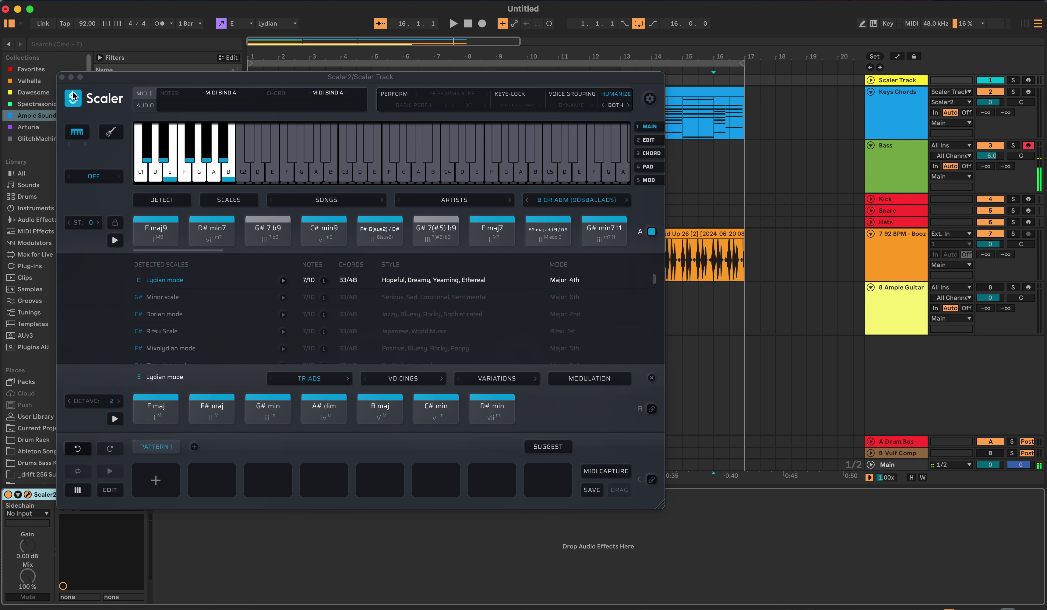
pyautogui.click(62, 78)
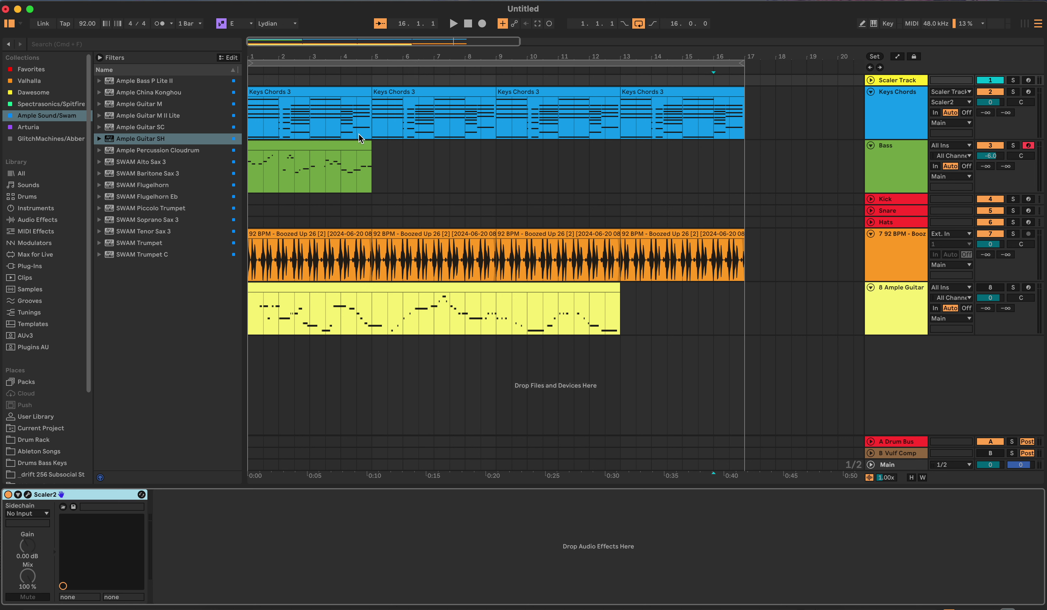
# Lower the Bass clip's opening note from A#2 to D#2 and play it back
pyautogui.doubleClick(321, 147)
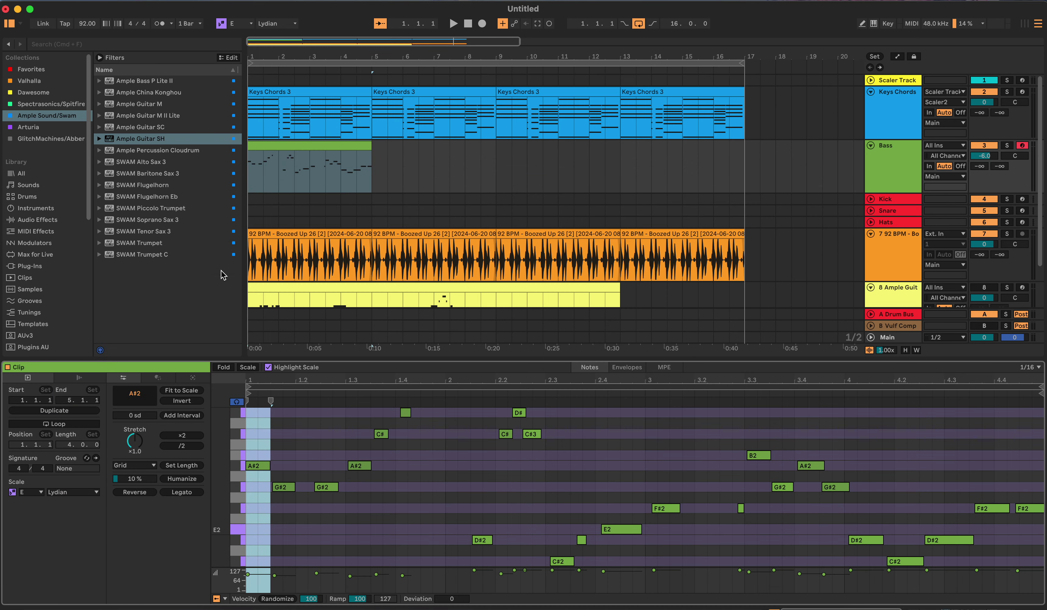
pyautogui.click(289, 469)
pyautogui.moveTo(251, 467); pyautogui.dragTo(253, 539)
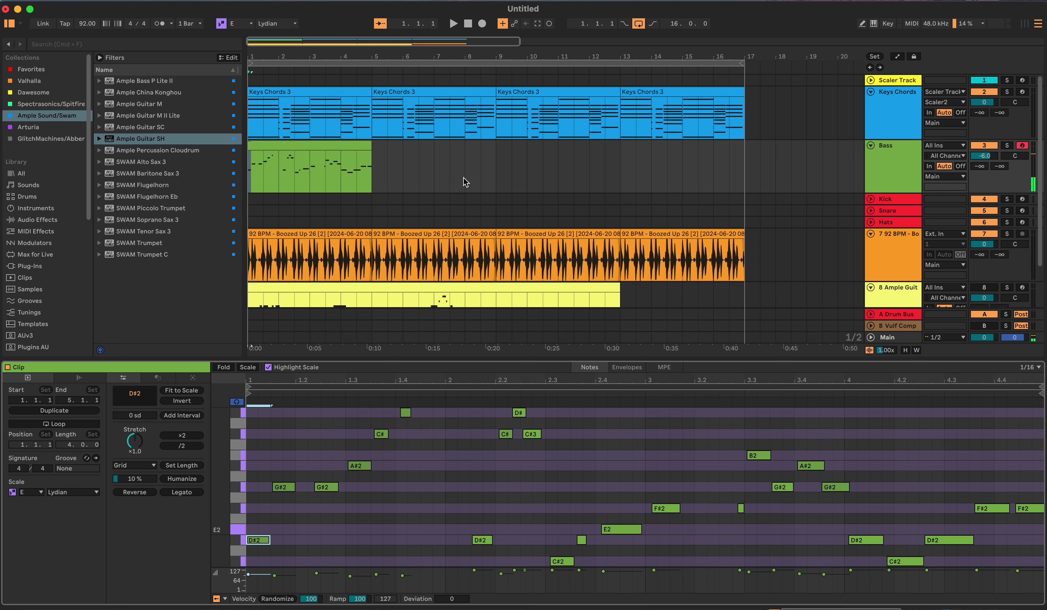
pyautogui.click(456, 23)
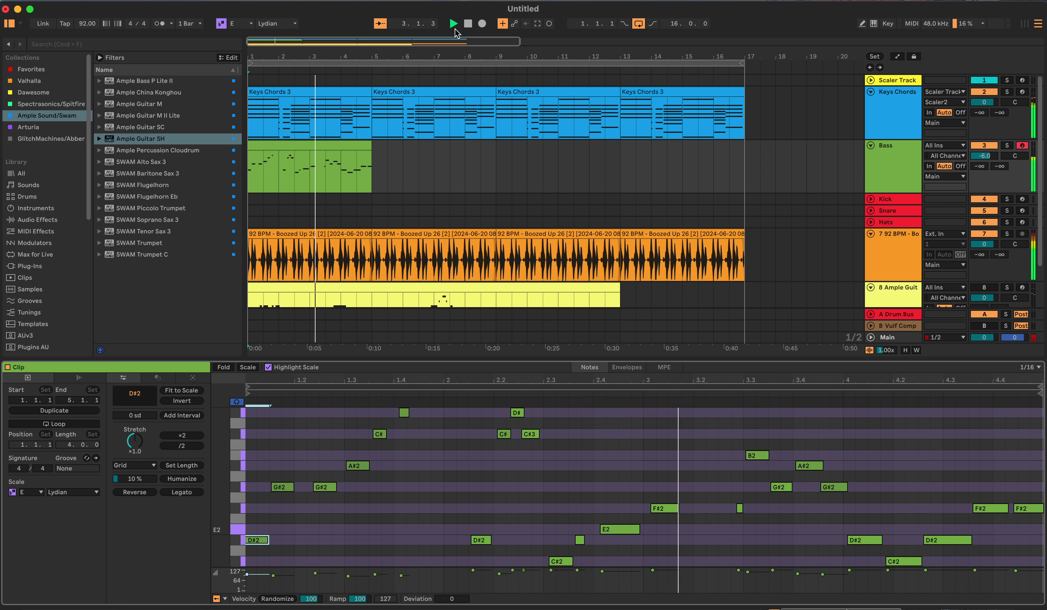
pyautogui.click(468, 23)
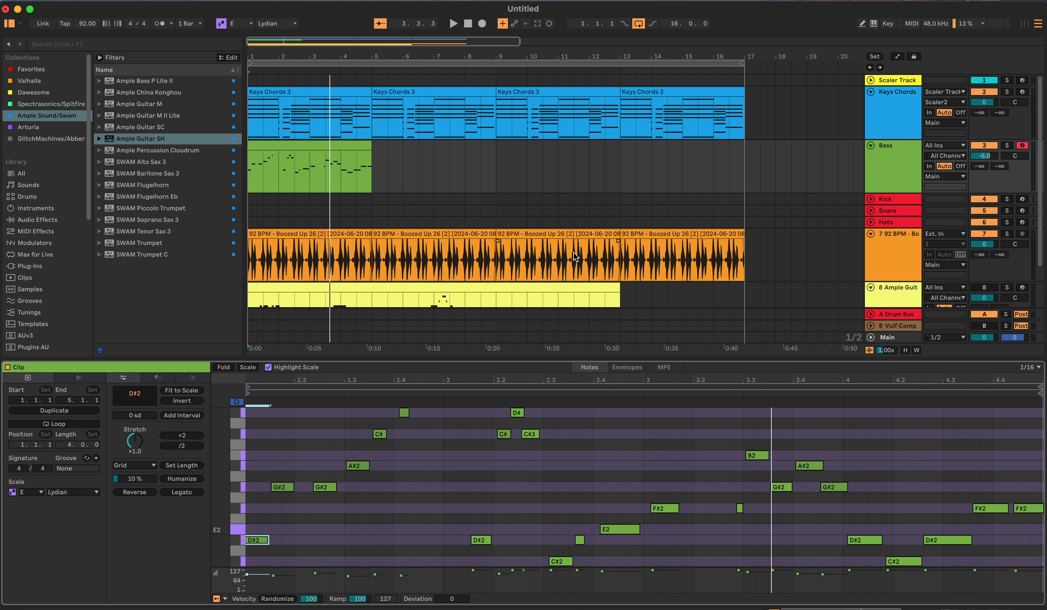
pyautogui.scroll(-2, 574, 250)
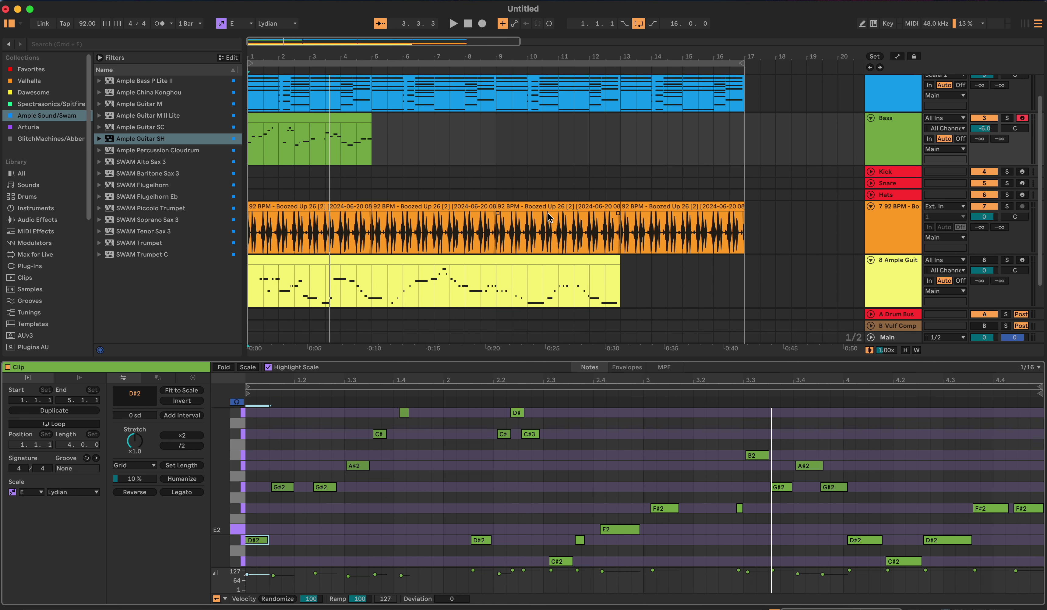
pyautogui.scroll(-2, 544, 216)
pyautogui.scroll(4, 536, 199)
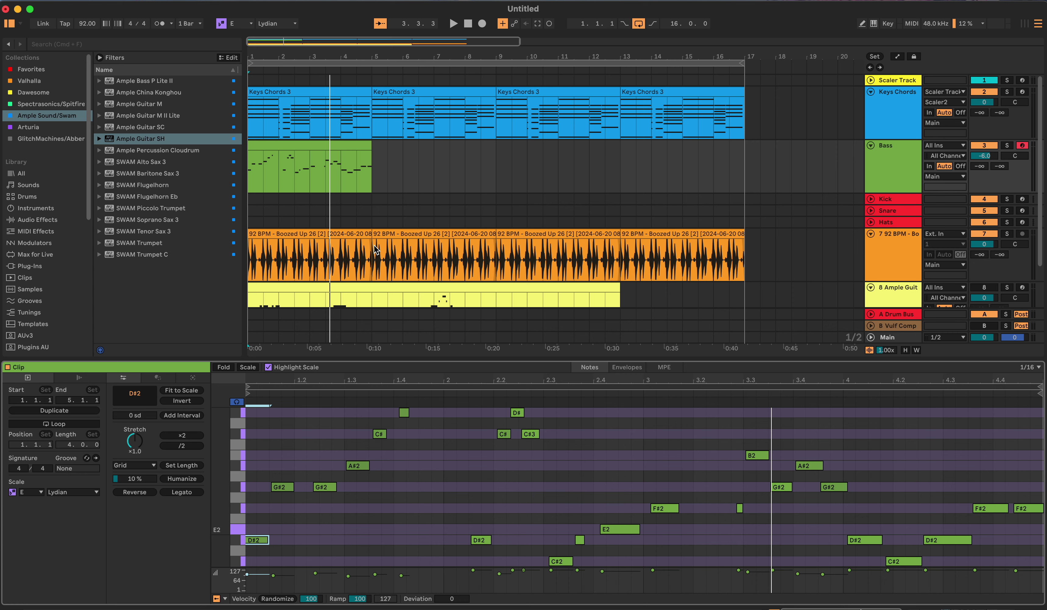
pyautogui.scroll(-4, 452, 248)
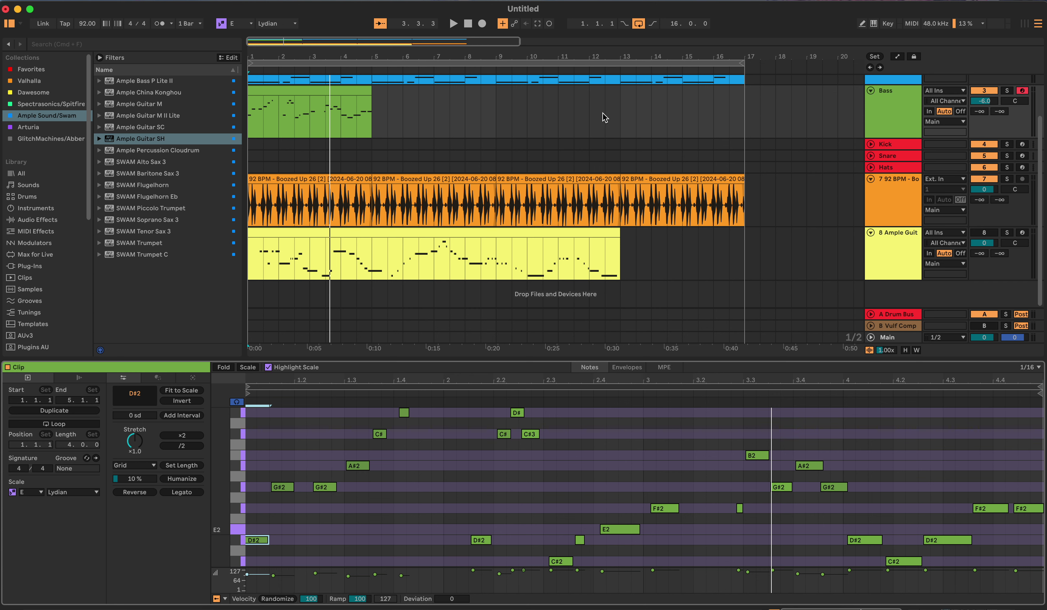
pyautogui.scroll(3, 619, 146)
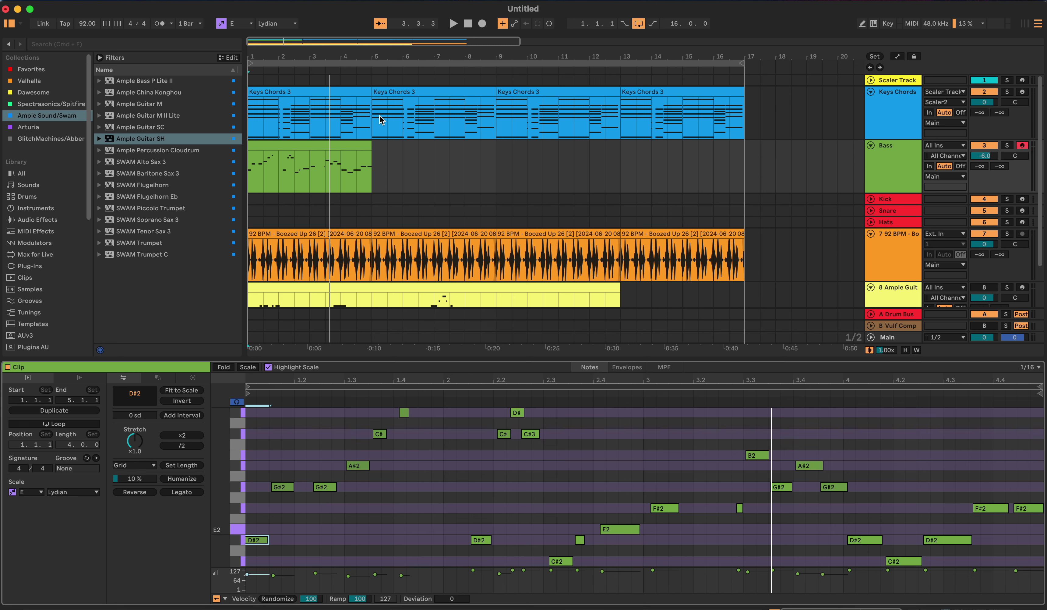
# Select the Bass clip, then inspect the first Keys Chords 3 clip's stacked chord notes
pyautogui.click(330, 147)
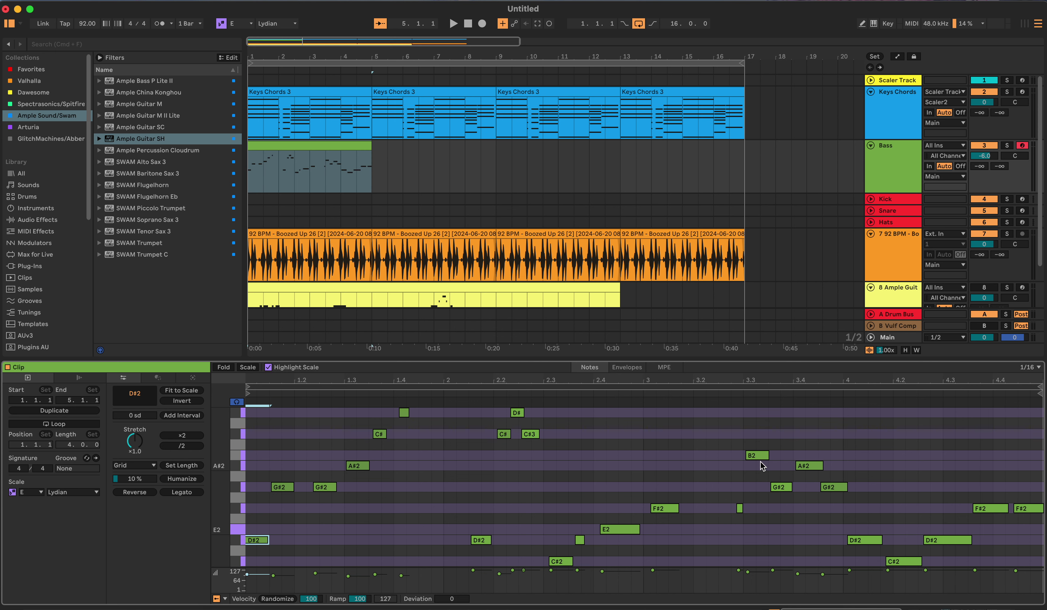
pyautogui.click(327, 90)
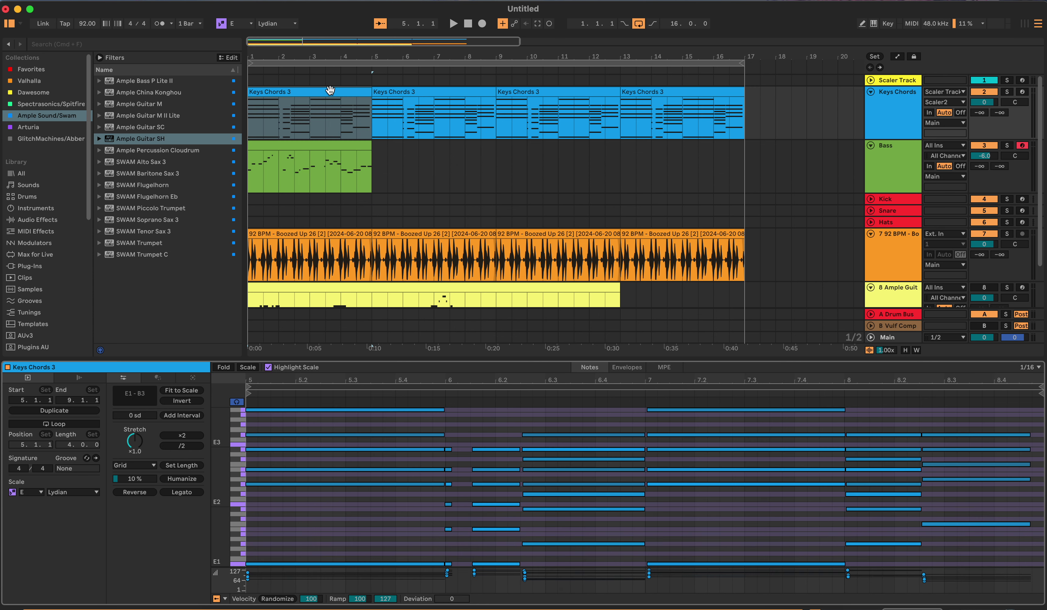
pyautogui.scroll(-3, 372, 515)
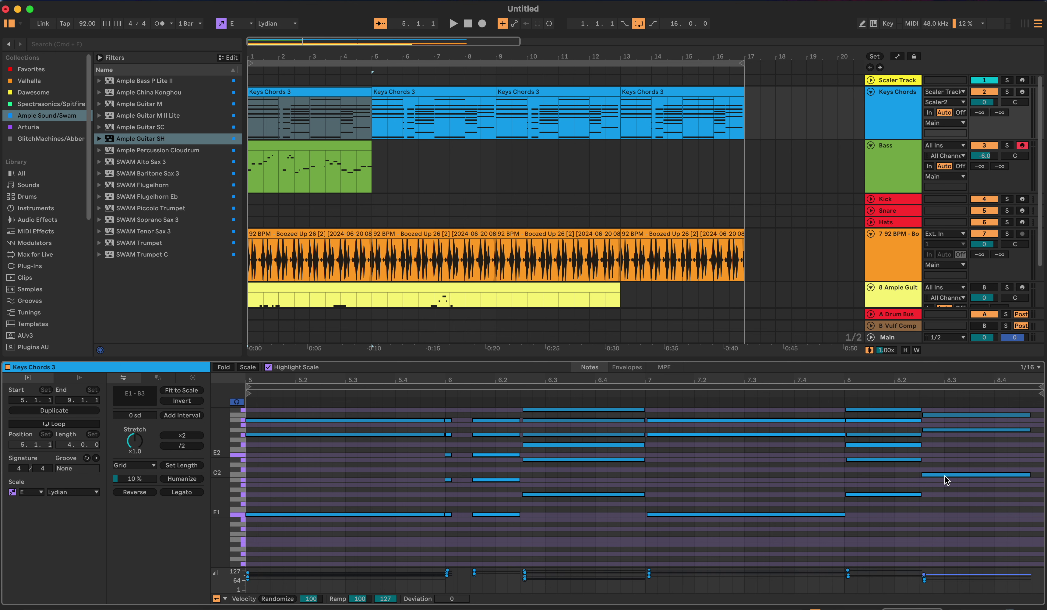
# Bring the Bass clip's notes back into the editor, reactivate Ample Guit, and play from bar 1
pyautogui.click(396, 150)
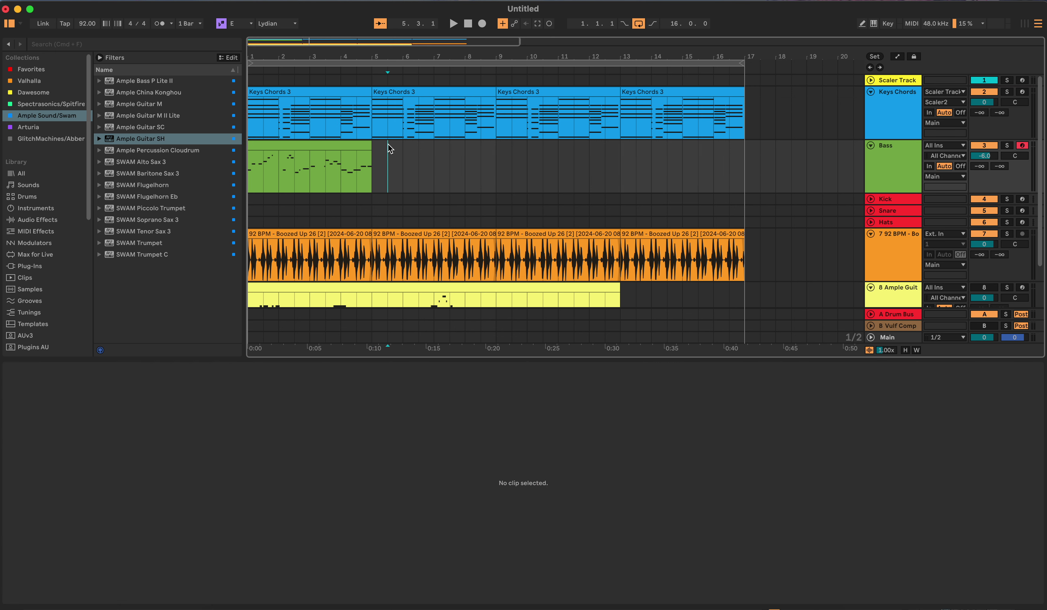
pyautogui.click(358, 145)
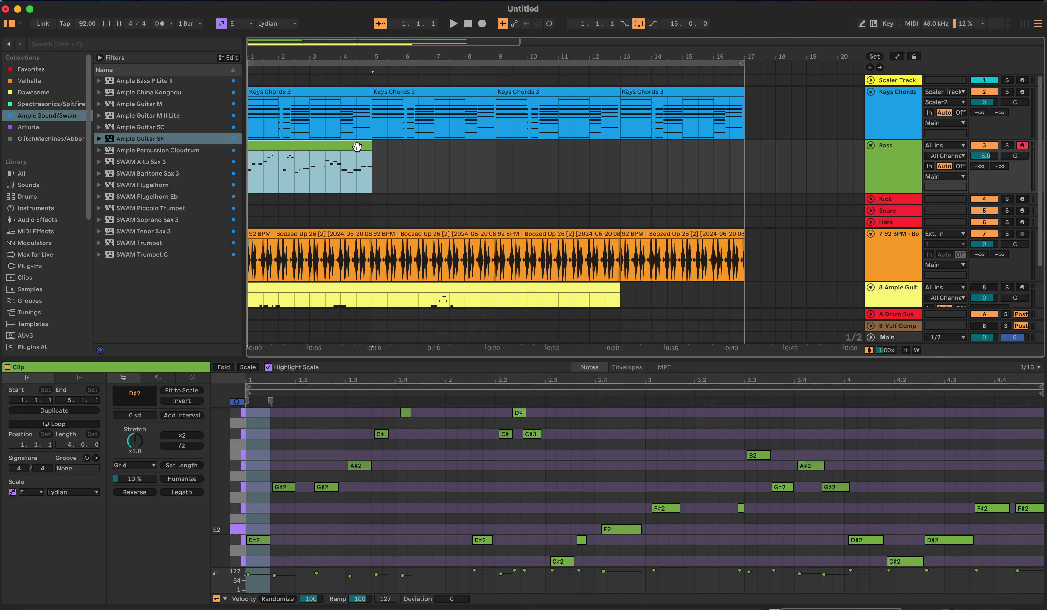
pyautogui.scroll(-3, 326, 158)
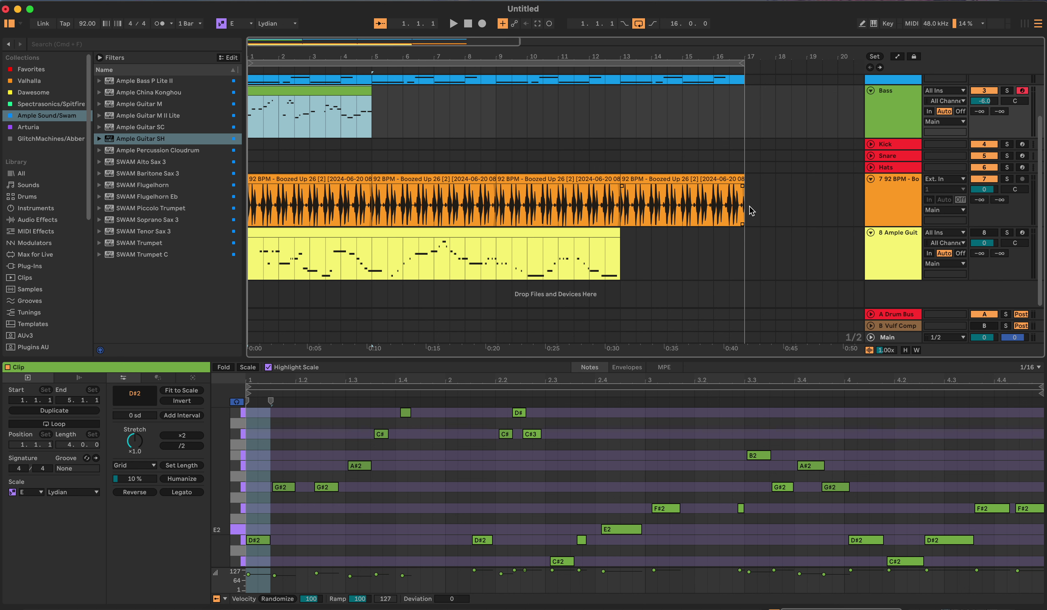
pyautogui.click(984, 233)
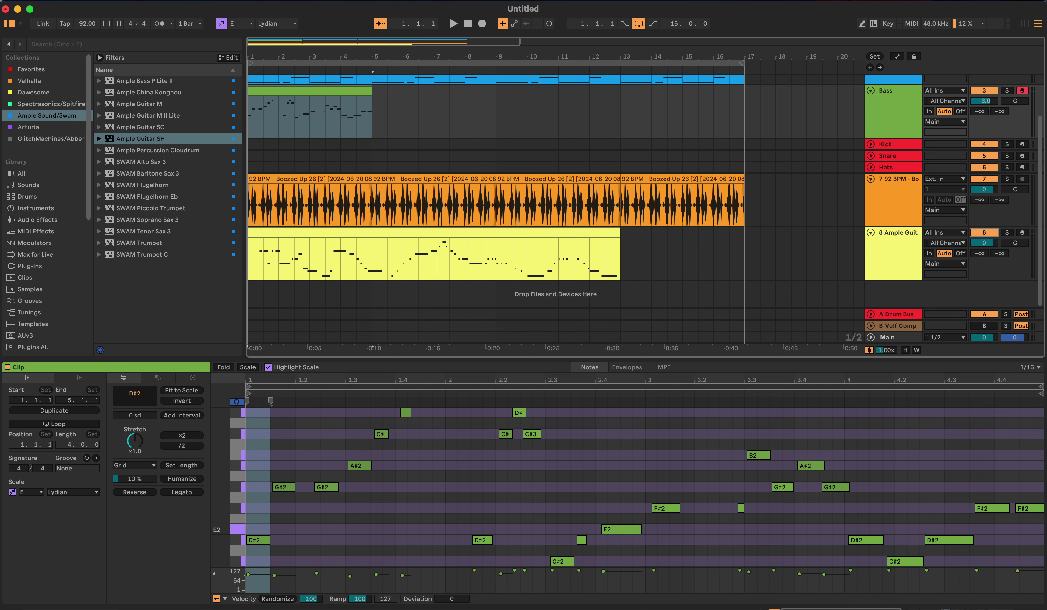
pyautogui.click(846, 147)
pyautogui.press('space')
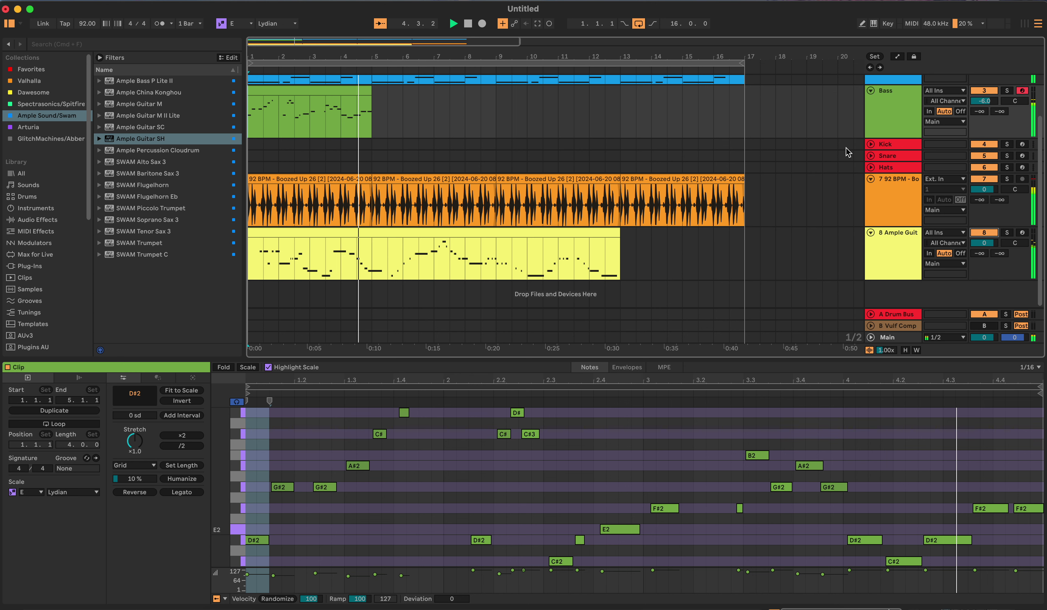
pyautogui.press('space')
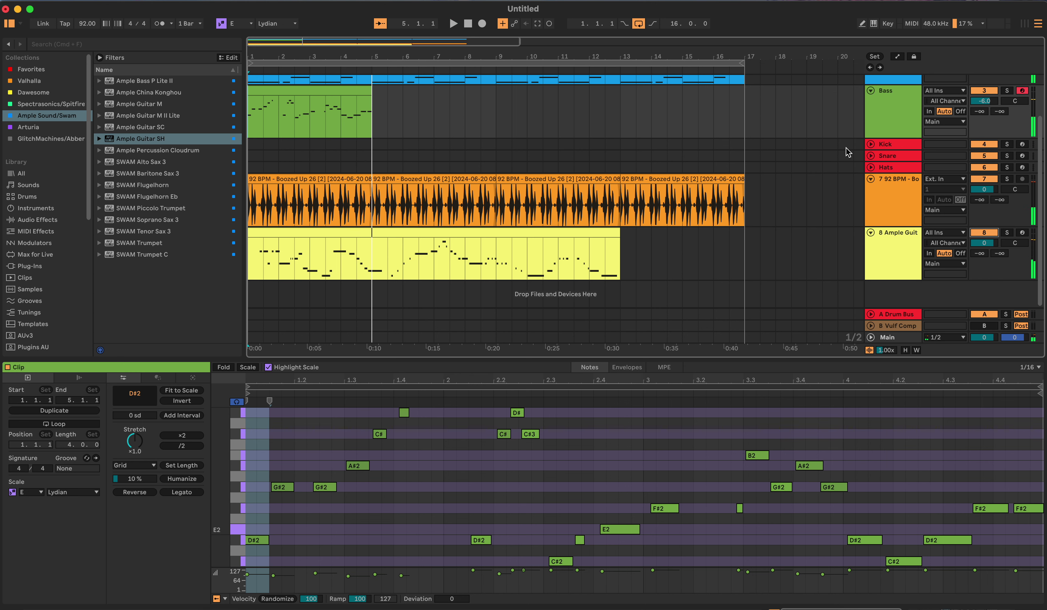